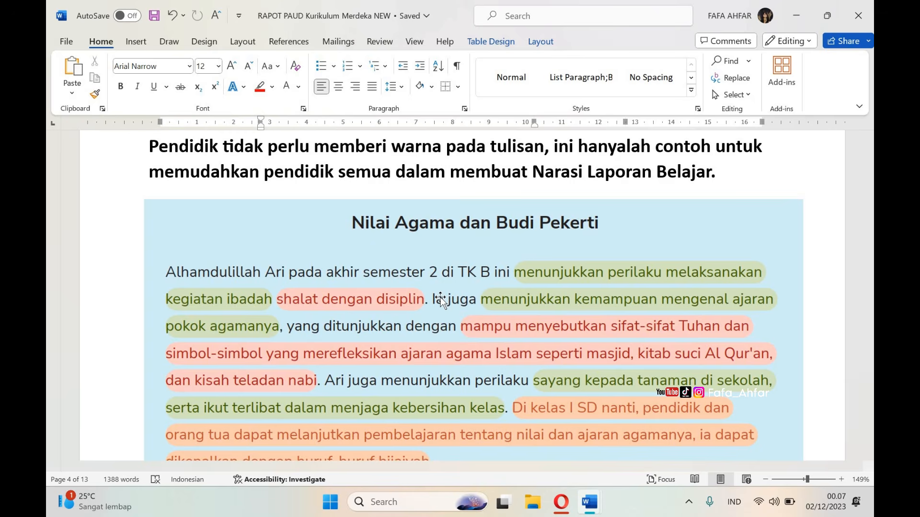
Review the colour-coded example narratives for Nilai Agama dan Budi Pekerti, the self-care and emotions section, and Dasar-Dasar Literasi, Matematika, Sains, Teknologi, Rekayasa, dan Seni.
scroll(441, 297, down, 1)
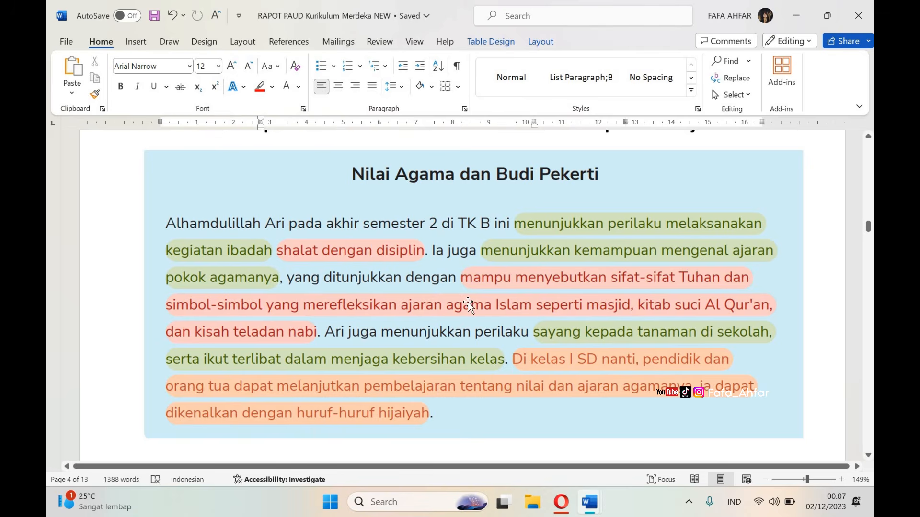
scroll(467, 301, down, 10)
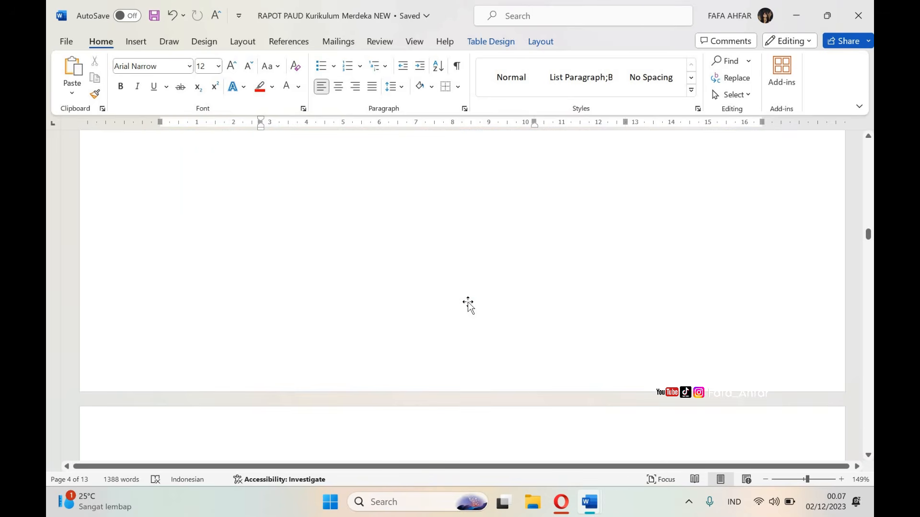
scroll(468, 302, down, 5)
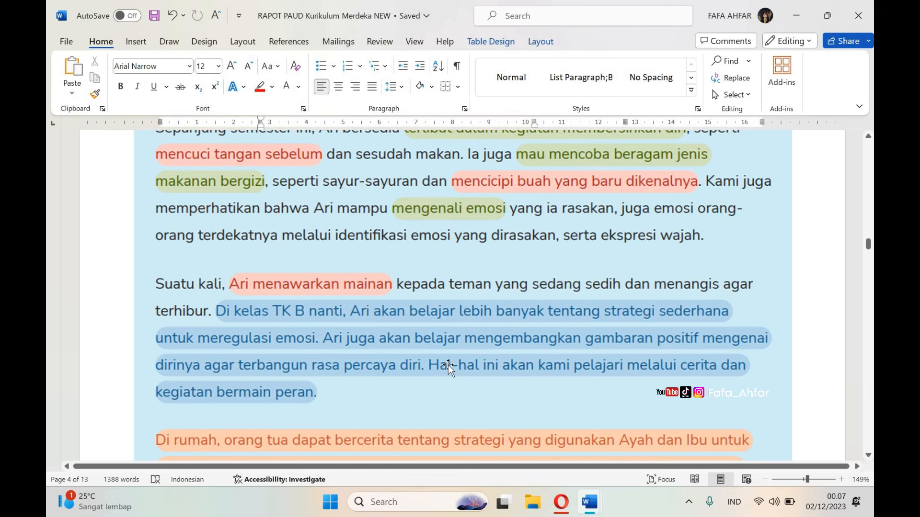
scroll(448, 365, down, 2)
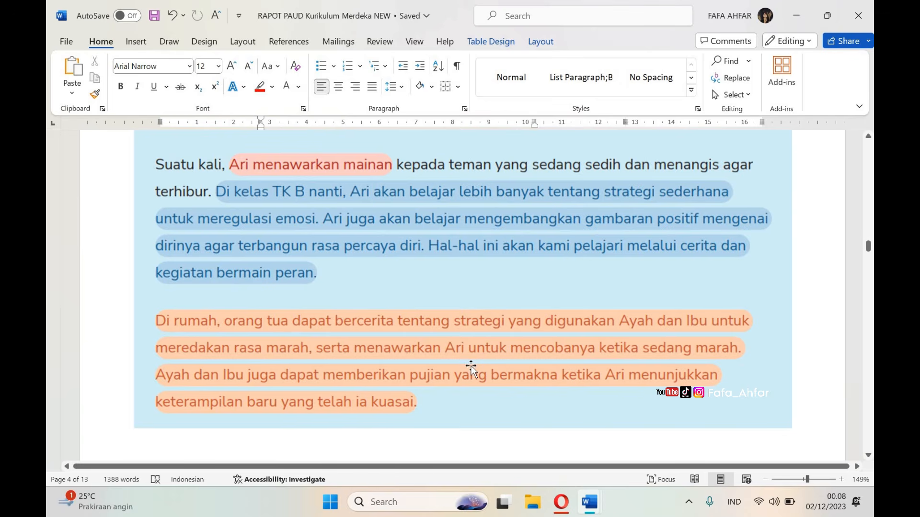
scroll(471, 367, down, 10)
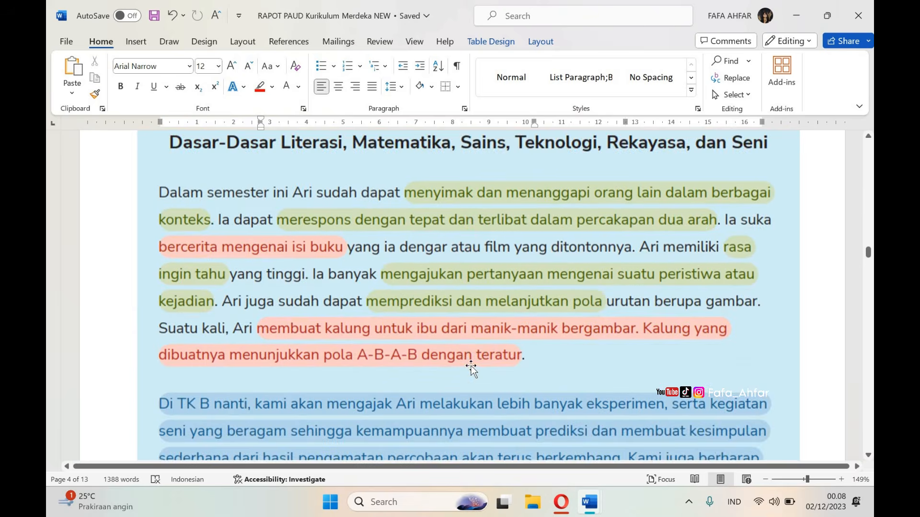
scroll(471, 367, down, 10)
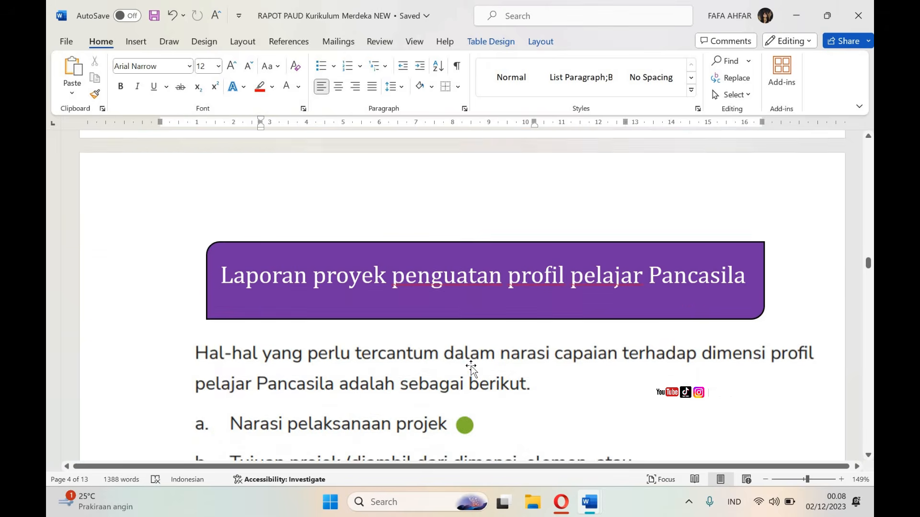
Examine the required points and example for the Laporan proyek penguatan profil pelajar Pancasila, plus the Keterangan Nilai Kualitatif descriptions.
scroll(471, 367, down, 1)
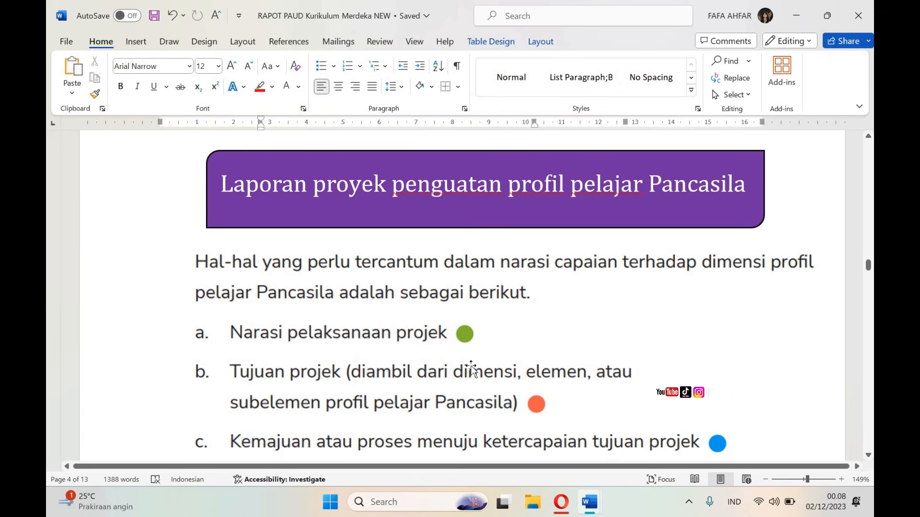
ctrl+scroll(471, 367, down, 2)
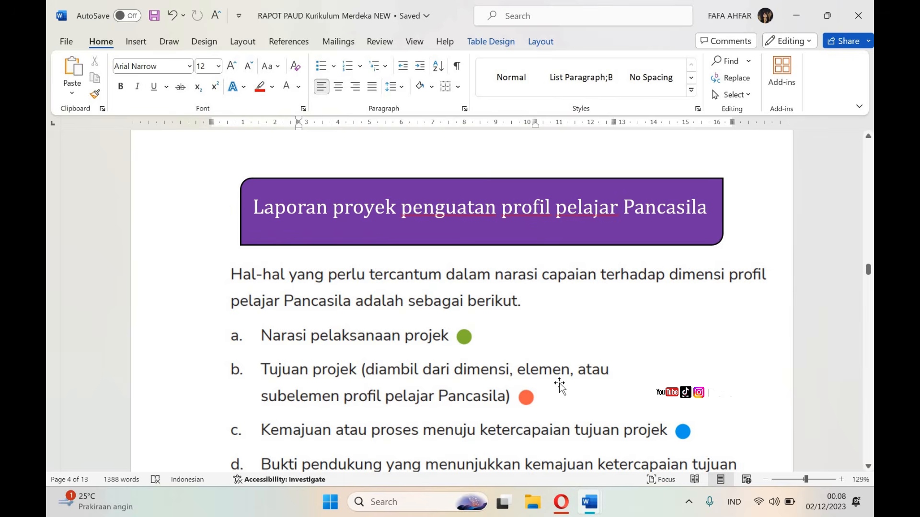
scroll(559, 385, down, 1)
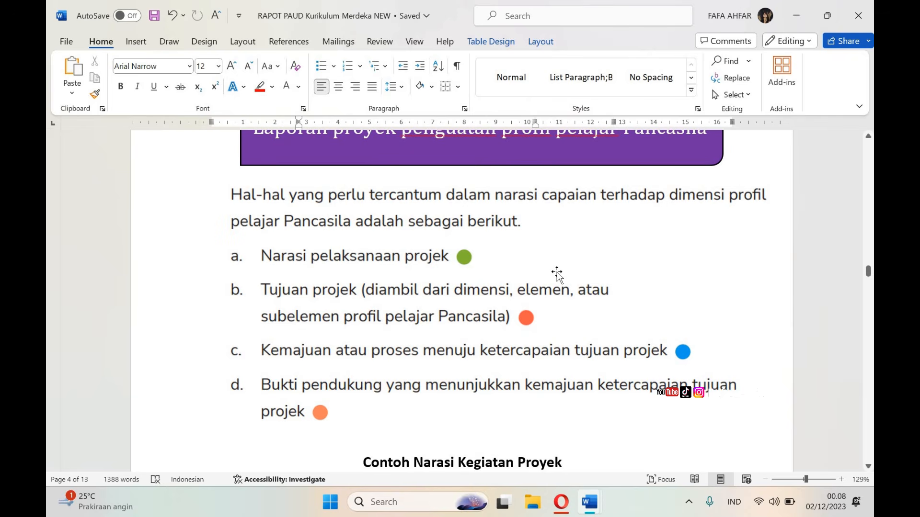
scroll(585, 301, down, 15)
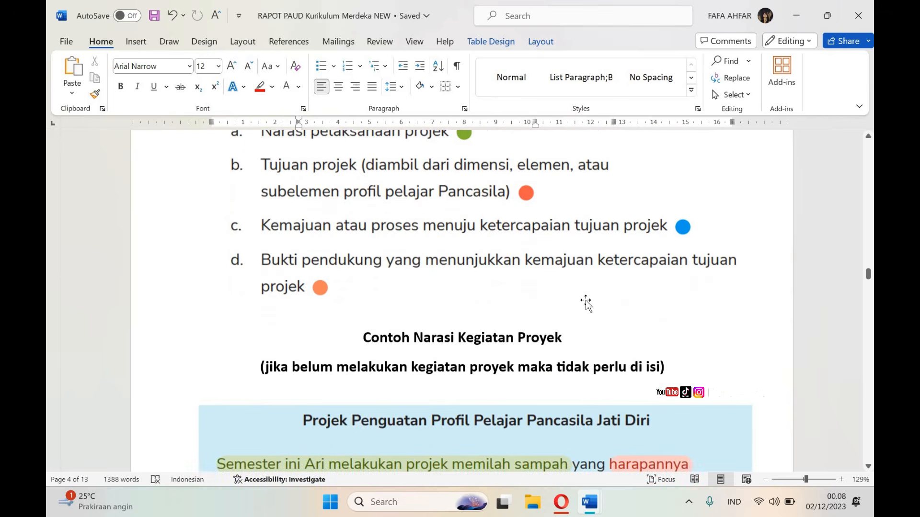
scroll(586, 301, down, 10)
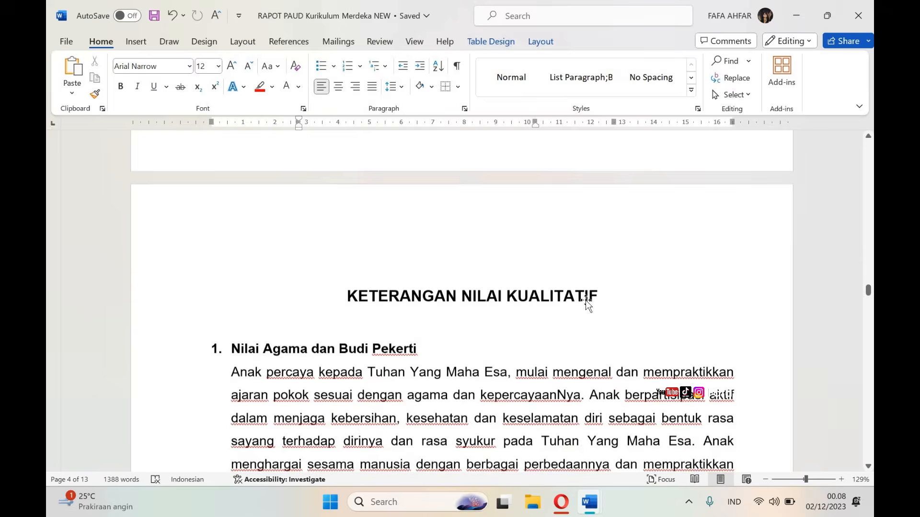
scroll(585, 301, down, 8)
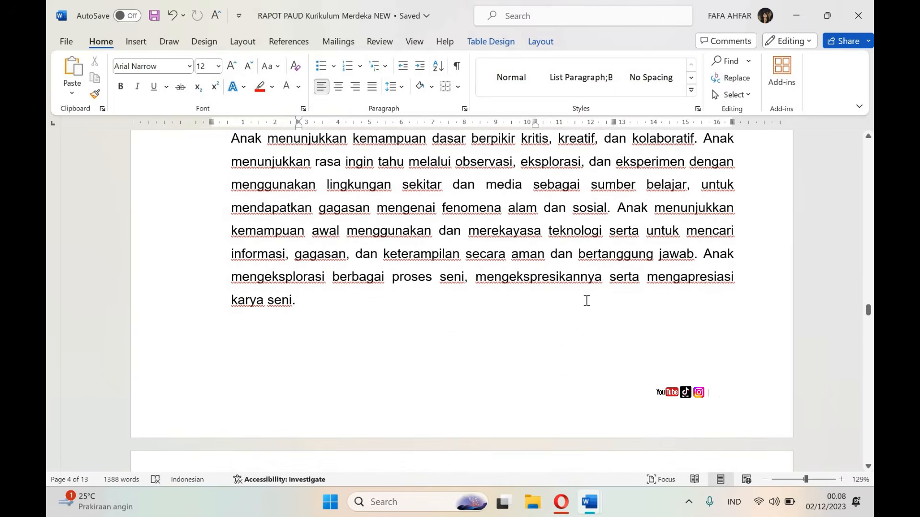
scroll(587, 301, down, 10)
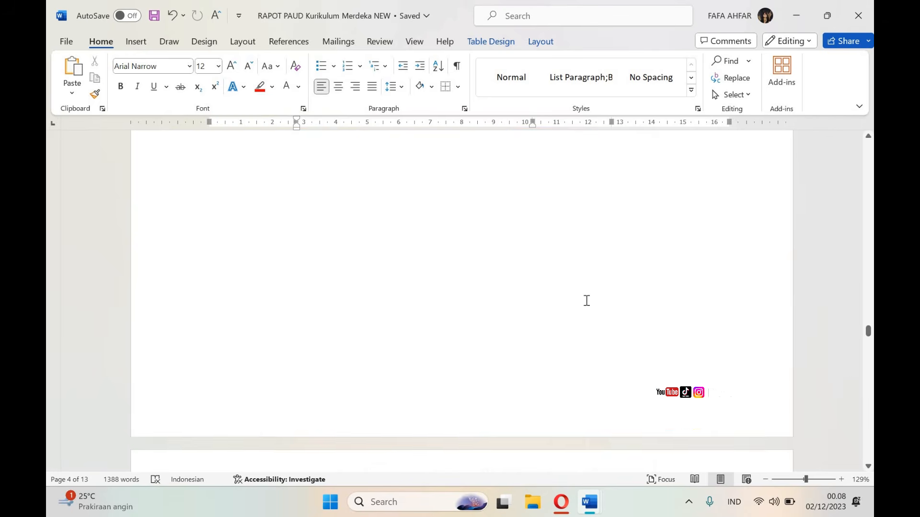
Examine the sample Laporan Perkembangan Anak Didik from its student details through the Nilai Agama dan Budi Pekerti narrative and advice for parents.
scroll(586, 300, down, 8)
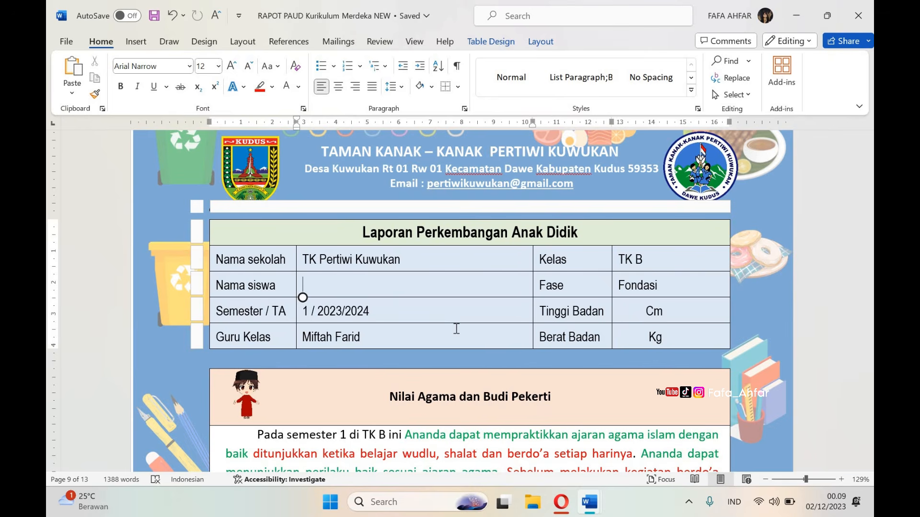
scroll(456, 328, down, 5)
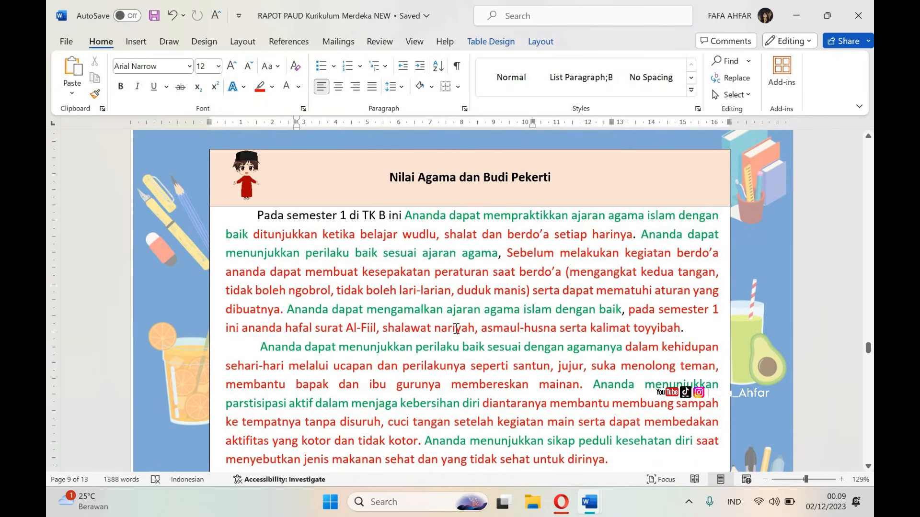
scroll(456, 328, down, 1)
ctrl+scroll(457, 329, up, 4)
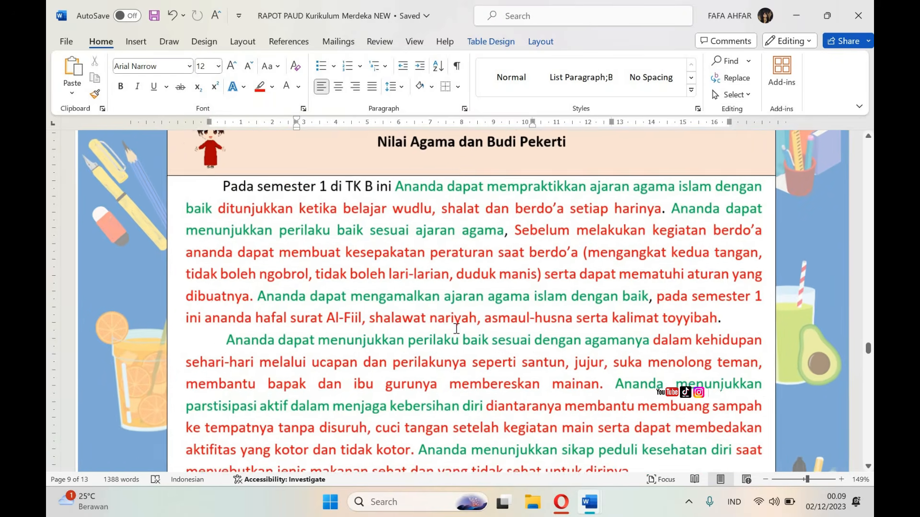
scroll(456, 328, up, 1)
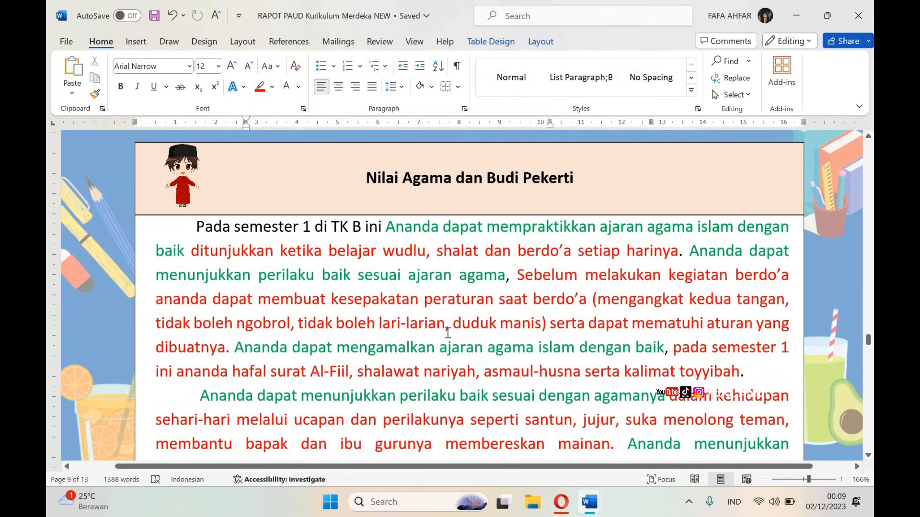
click(350, 228)
scroll(607, 305, down, 3)
scroll(607, 305, down, 2)
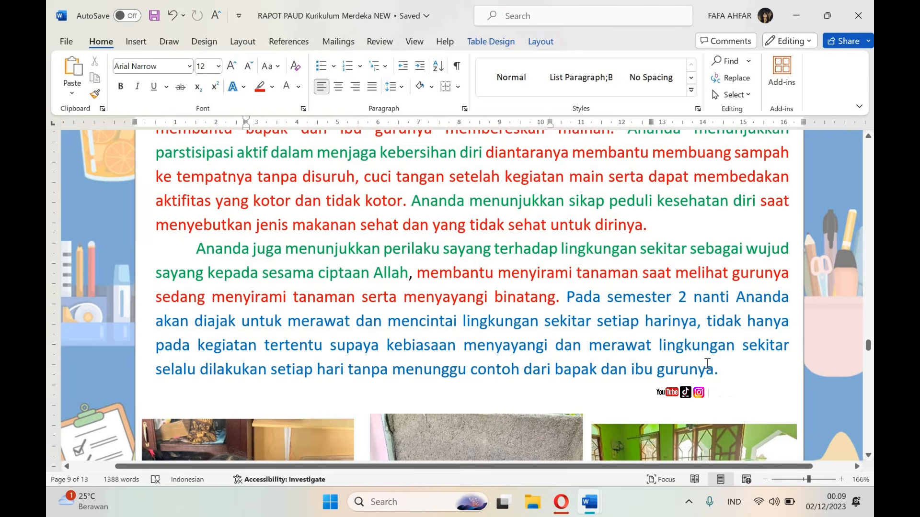
scroll(707, 363, down, 8)
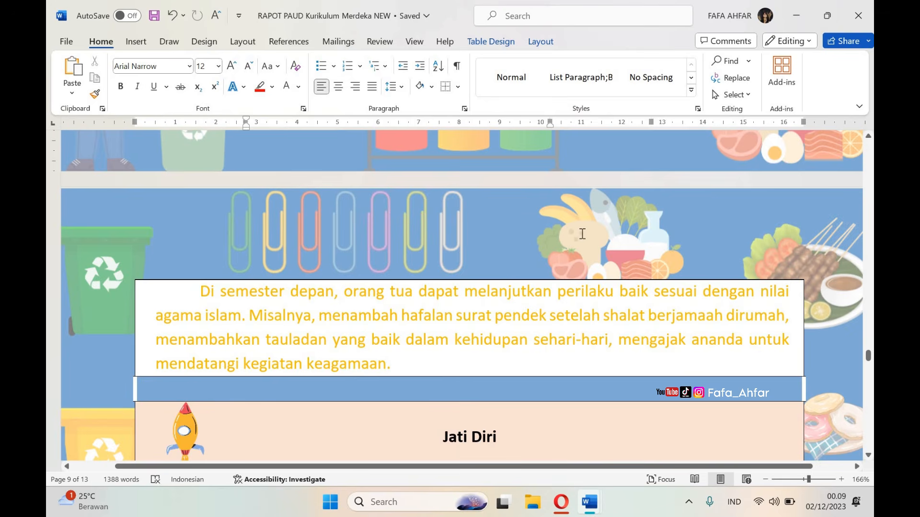
Reread the colour-coded Nilai Agama dan Budi Pekerti narrative in the sample report, including its semester 2 plan, activity photos and parent advice.
scroll(582, 234, up, 10)
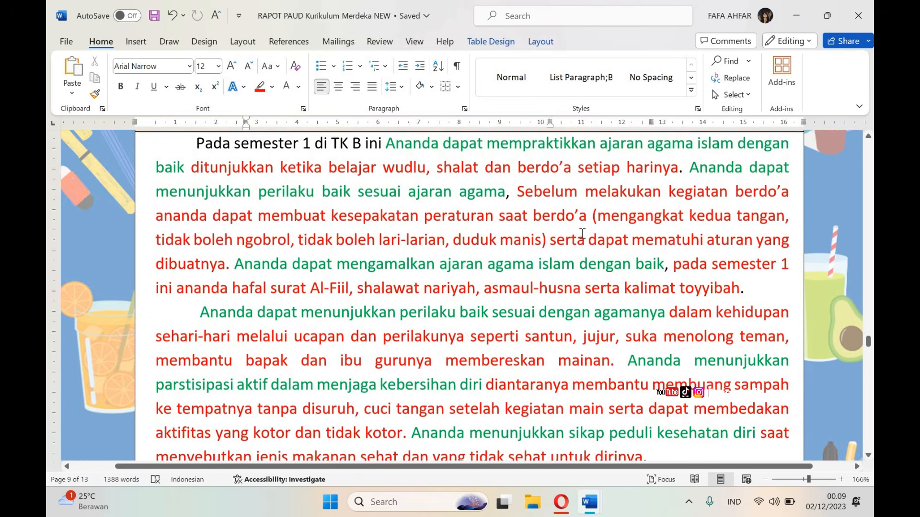
scroll(583, 233, up, 2)
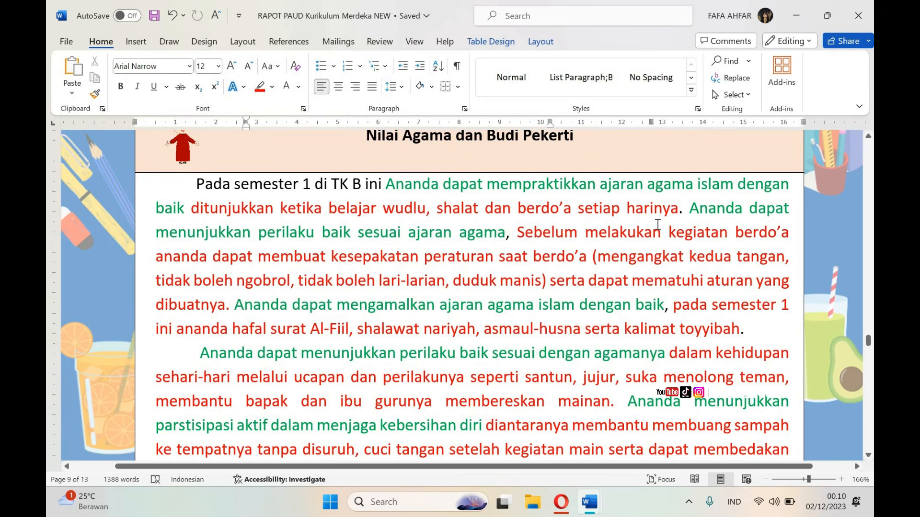
scroll(663, 255, down, 5)
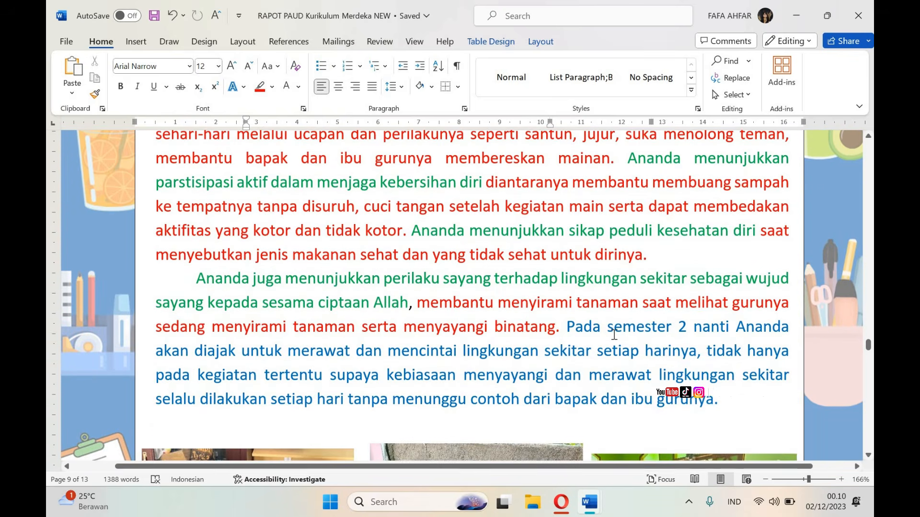
scroll(614, 334, down, 1)
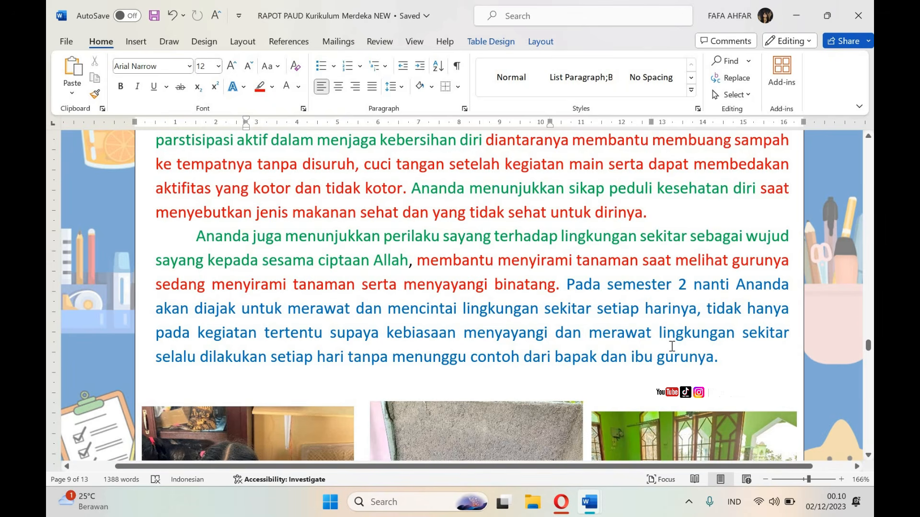
scroll(672, 346, down, 6)
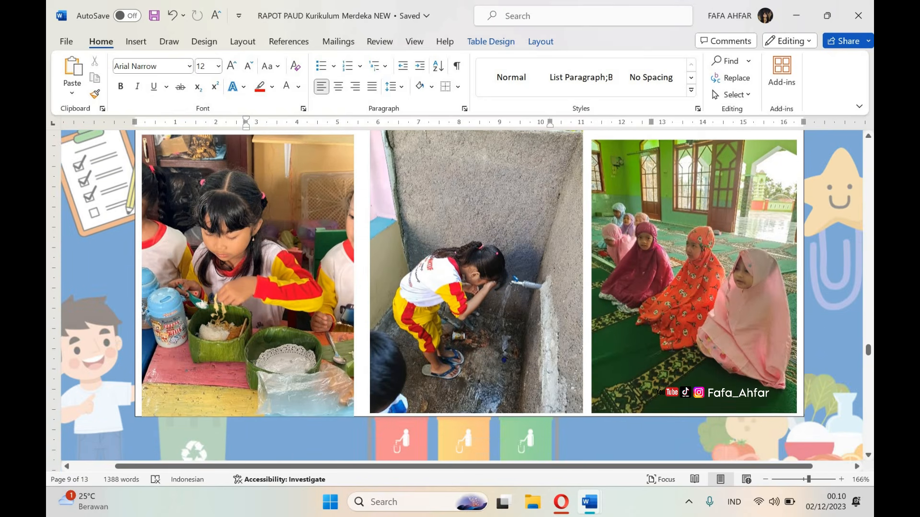
scroll(671, 346, down, 5)
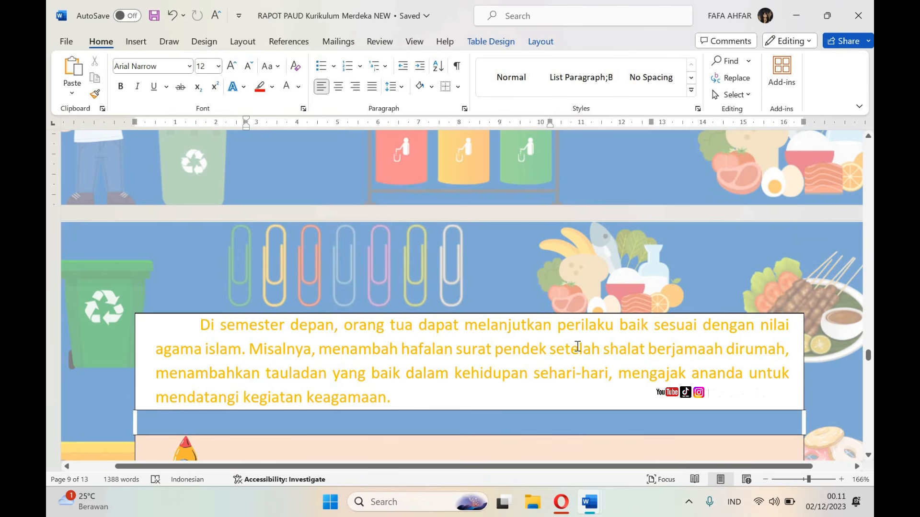
scroll(514, 268, up, 2)
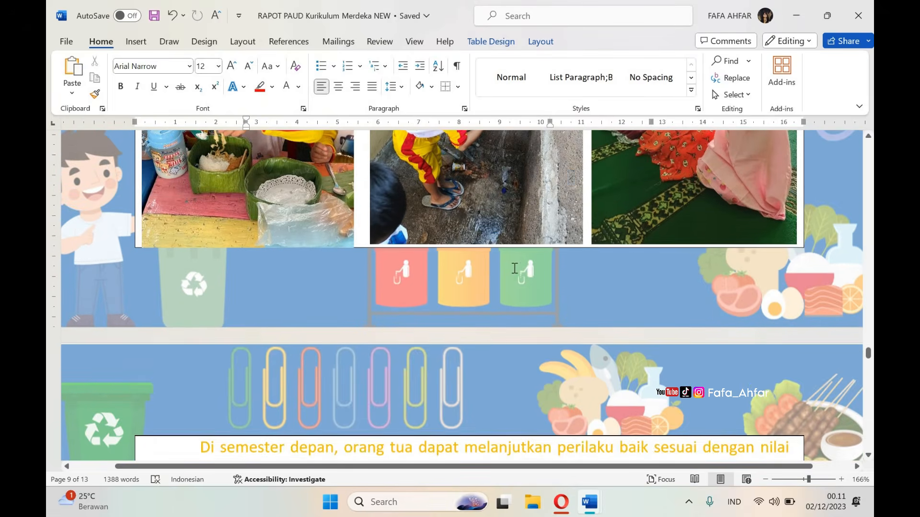
Look through the Jati Diri and Dasar Literasi dan STEAM sections of the sample report, down to the Proyek Penguatan Profil Pelajar Pancasila heading.
scroll(514, 268, down, 6)
scroll(514, 269, down, 15)
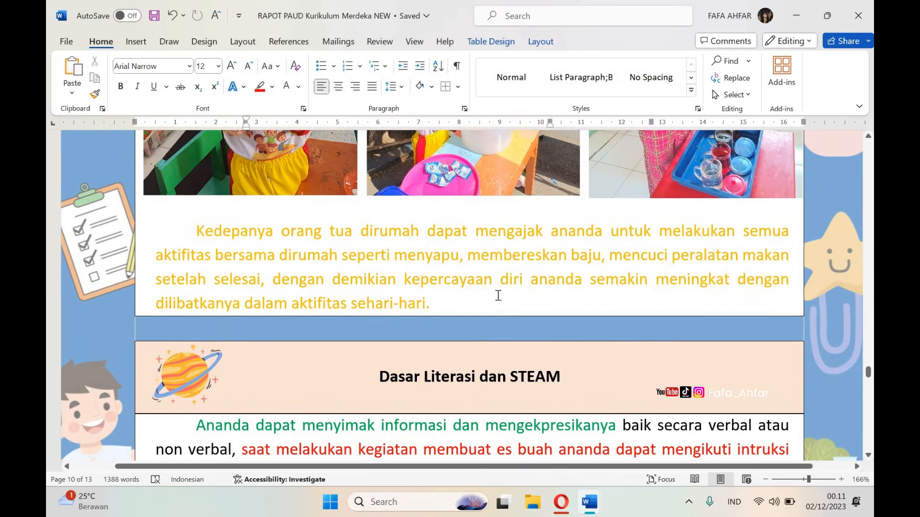
scroll(530, 258, down, 12)
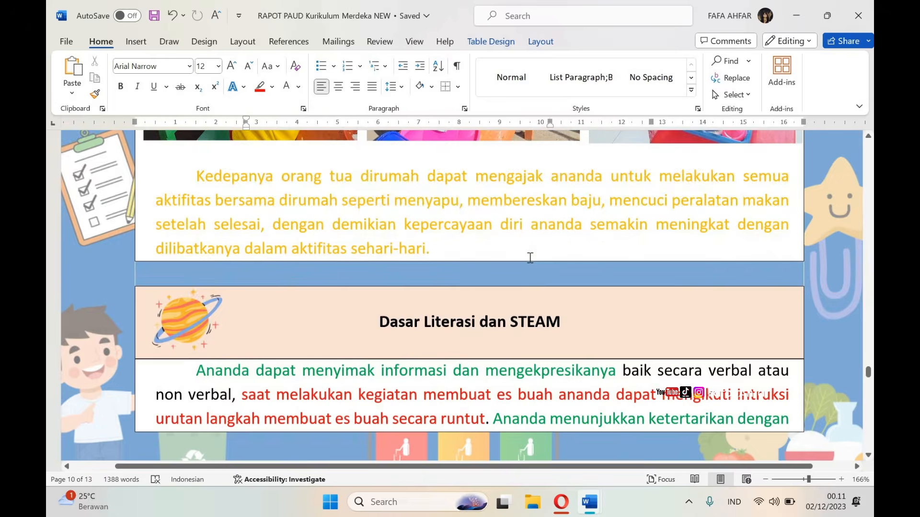
scroll(530, 258, down, 3)
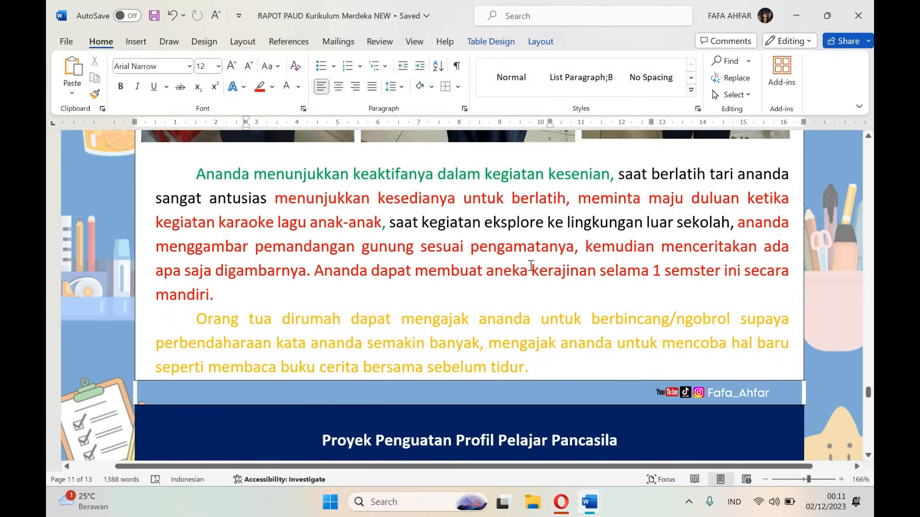
scroll(542, 259, up, 15)
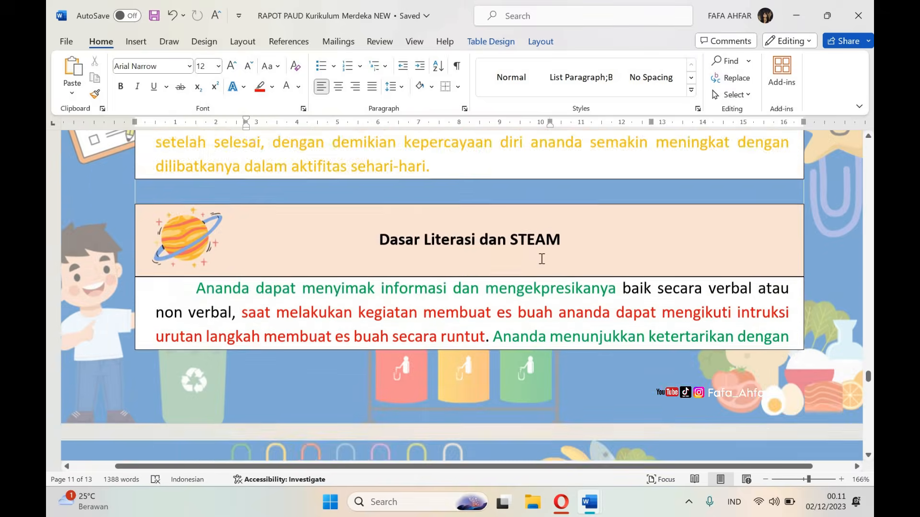
scroll(542, 258, up, 12)
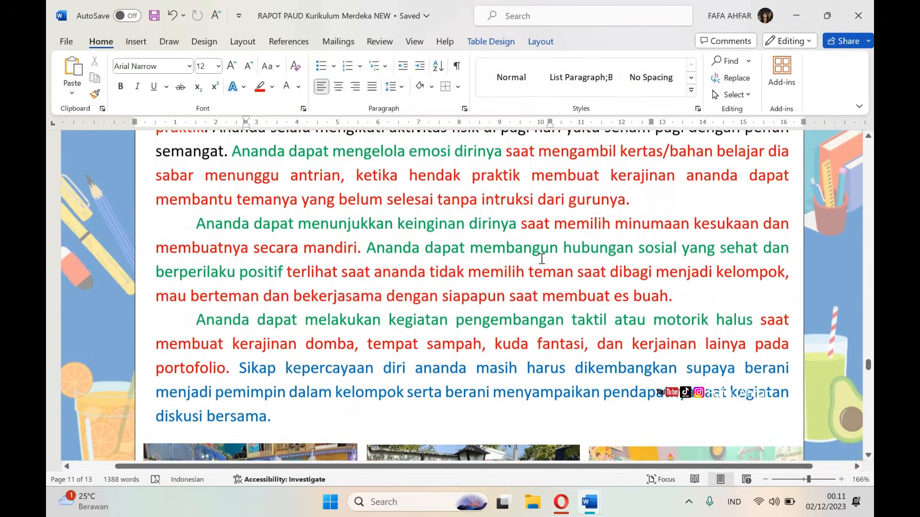
Return to the sample report's Nilai Agama dan Budi Pekerti section and compare its narrative with the activity photos at a smaller zoom.
scroll(542, 259, up, 8)
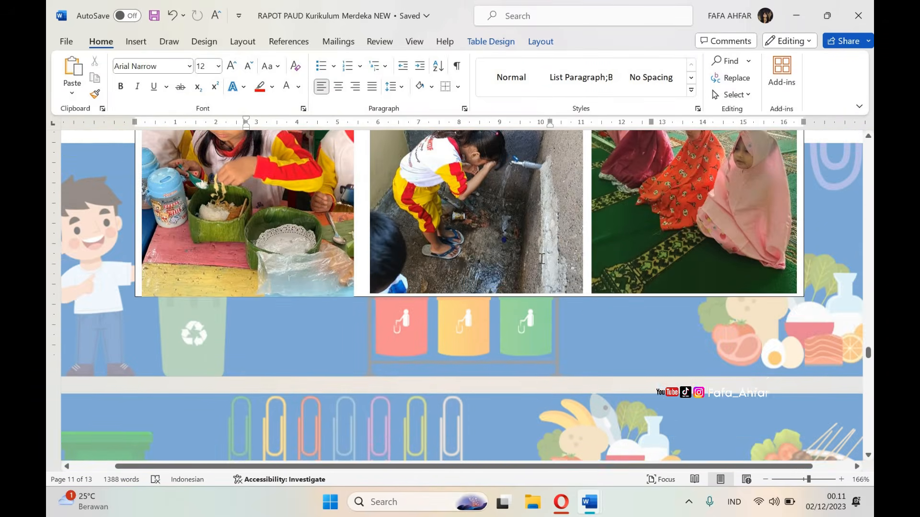
scroll(540, 258, down, 7)
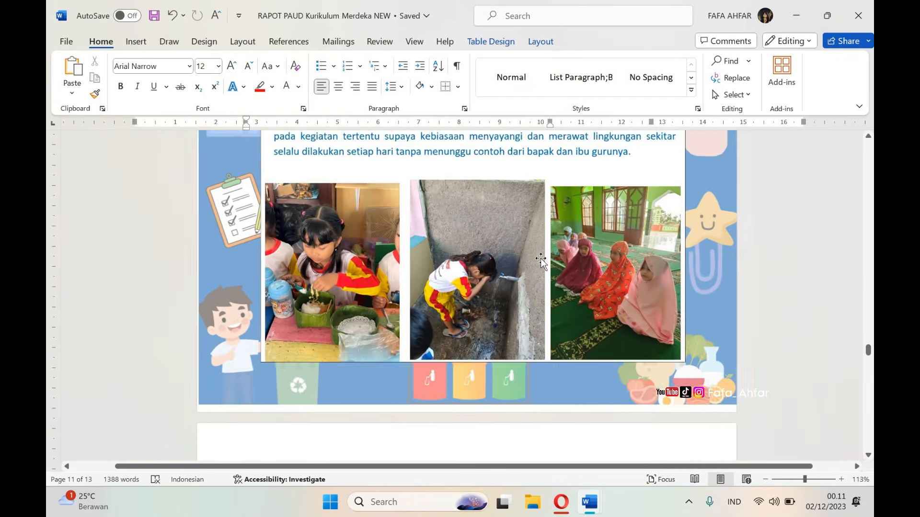
scroll(540, 261, up, 5)
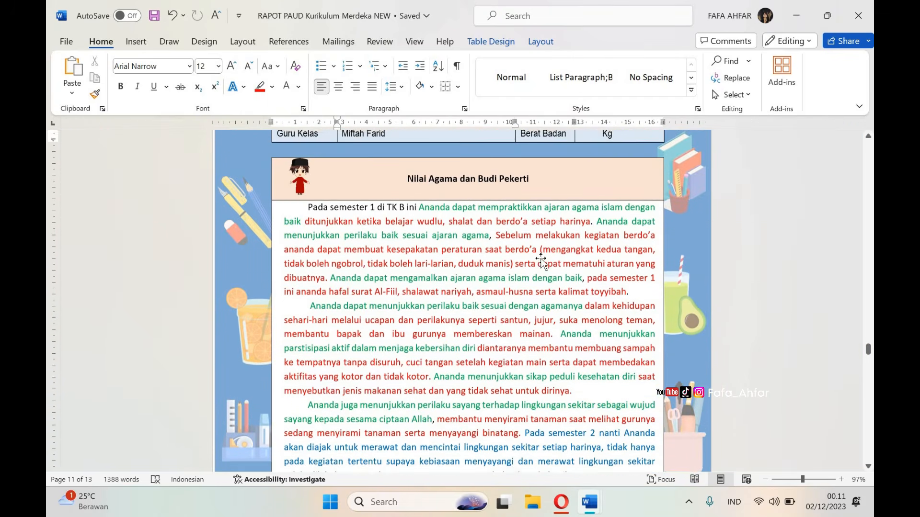
scroll(540, 261, down, 3)
scroll(542, 261, down, 3)
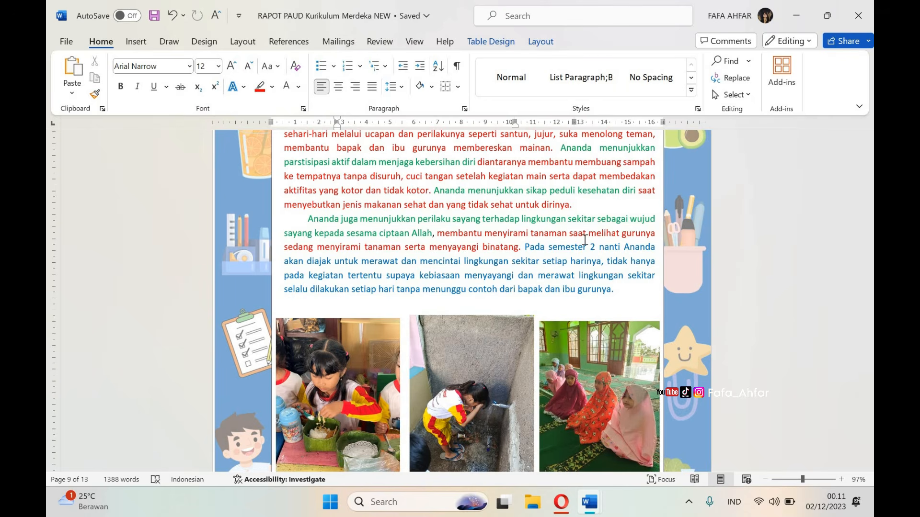
Skim the sample report from the Nilai Agama photos through Jati Diri and Dasar Literasi dan STEAM to the Proyek Penguatan Profil Pelajar Pancasila section.
scroll(584, 240, down, 7)
scroll(585, 239, down, 6)
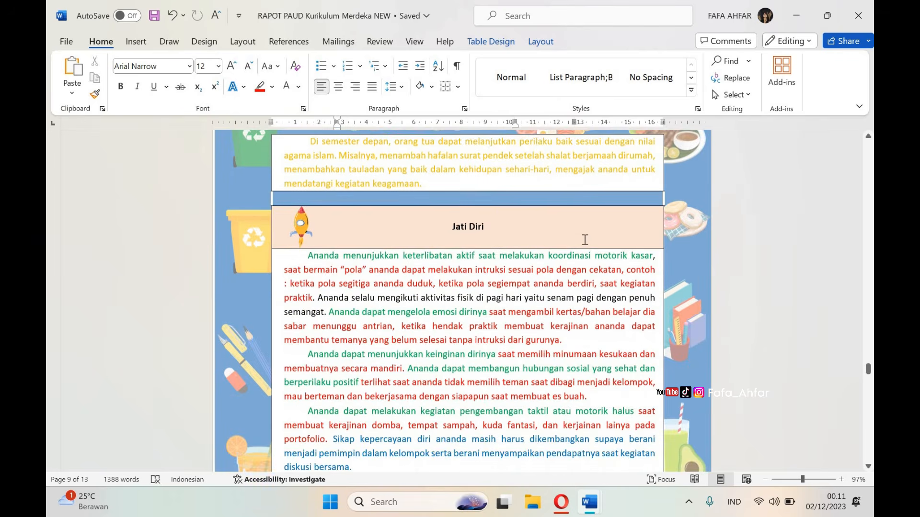
scroll(584, 240, up, 1)
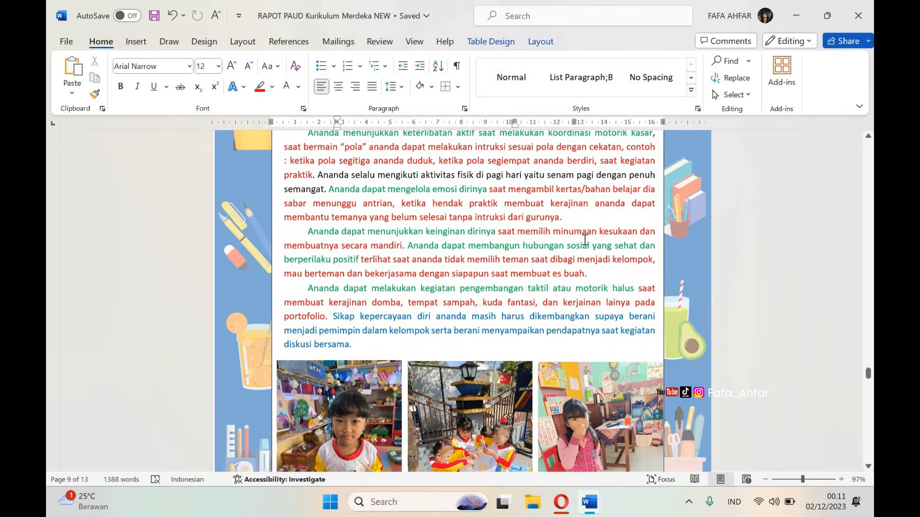
scroll(584, 240, down, 2)
scroll(585, 240, down, 1)
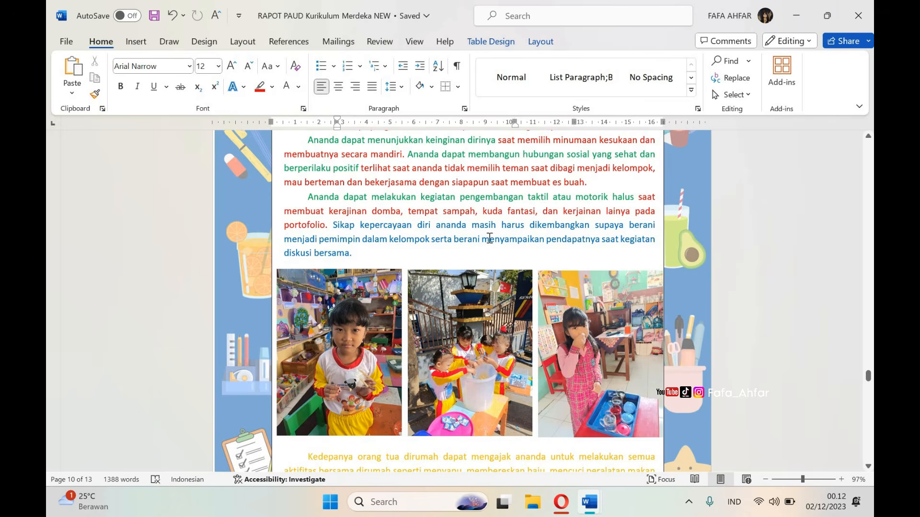
scroll(489, 238, down, 15)
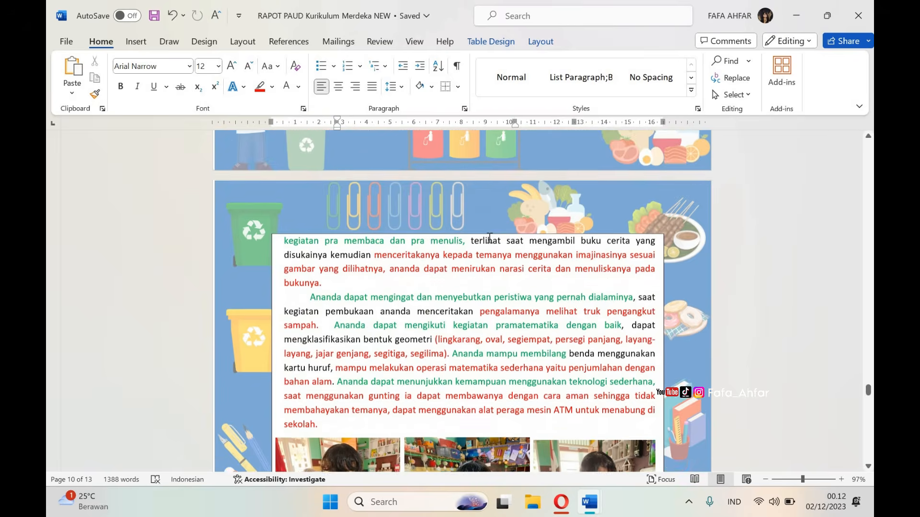
scroll(489, 238, down, 1)
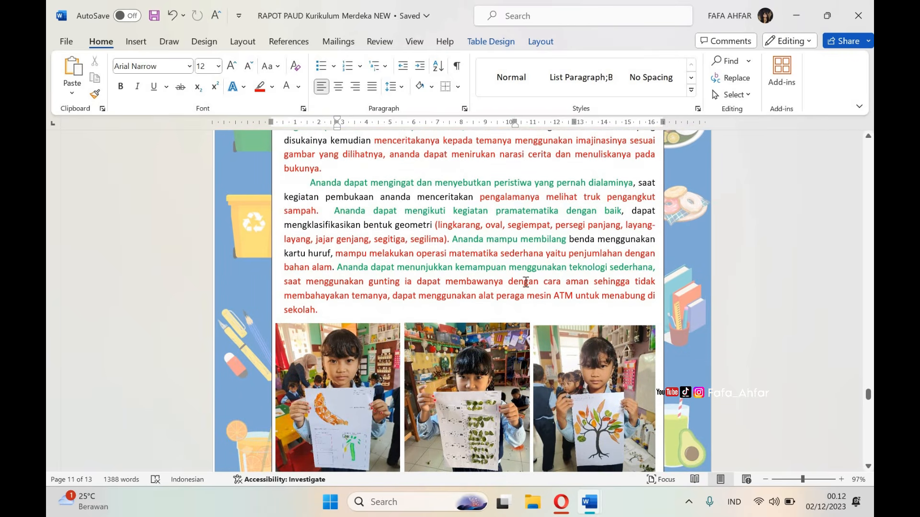
scroll(526, 282, down, 2)
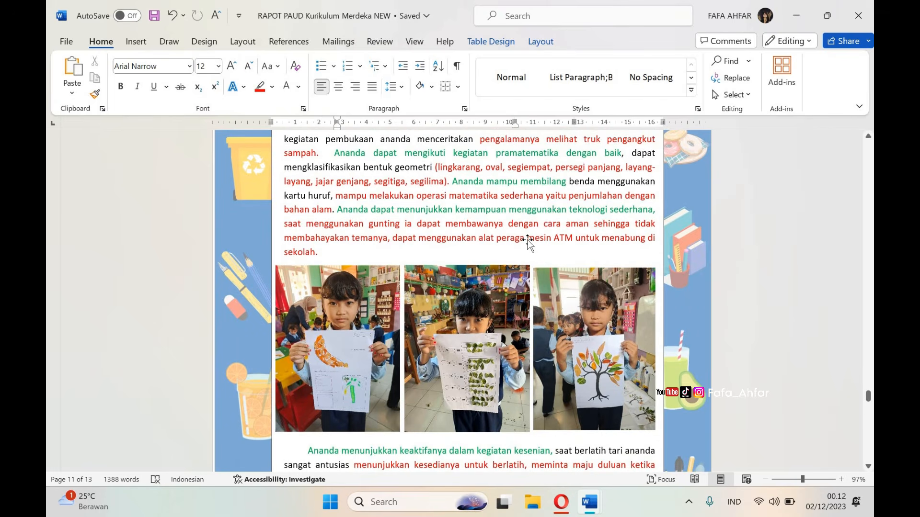
scroll(528, 239, down, 13)
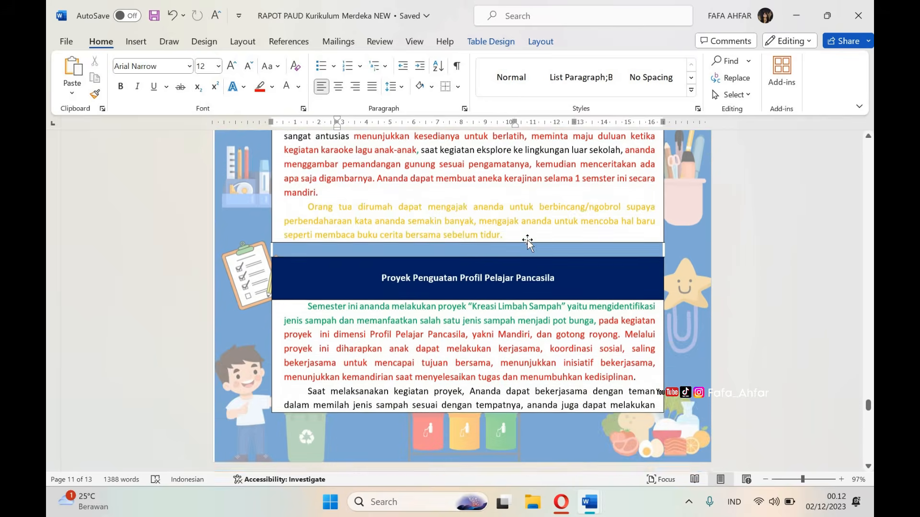
Return to the Jati Diri section of the sample report and examine its opening colour-coded narrative at a larger zoom.
scroll(528, 239, up, 20)
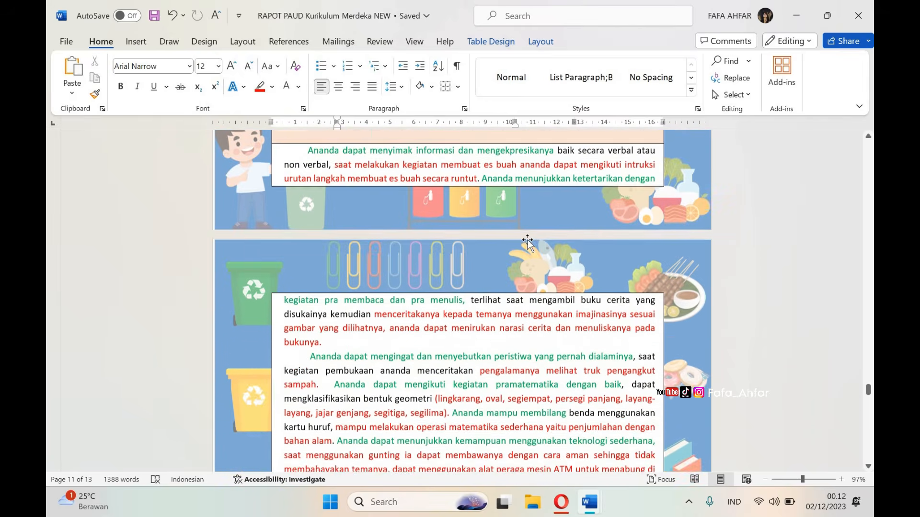
scroll(528, 240, up, 8)
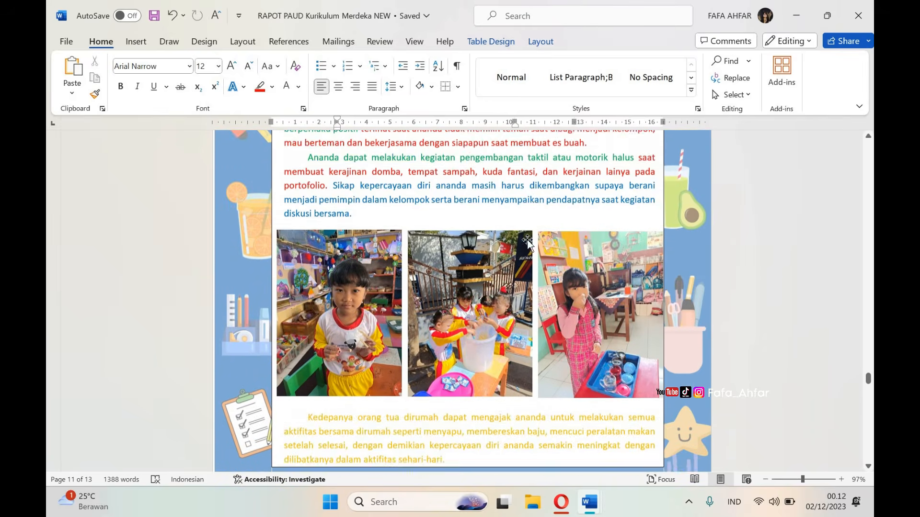
scroll(528, 240, up, 4)
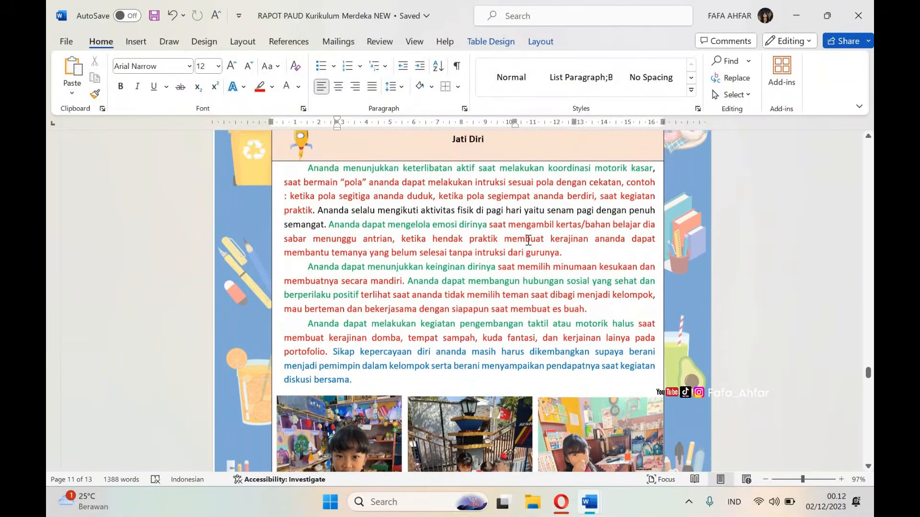
scroll(527, 239, up, 3)
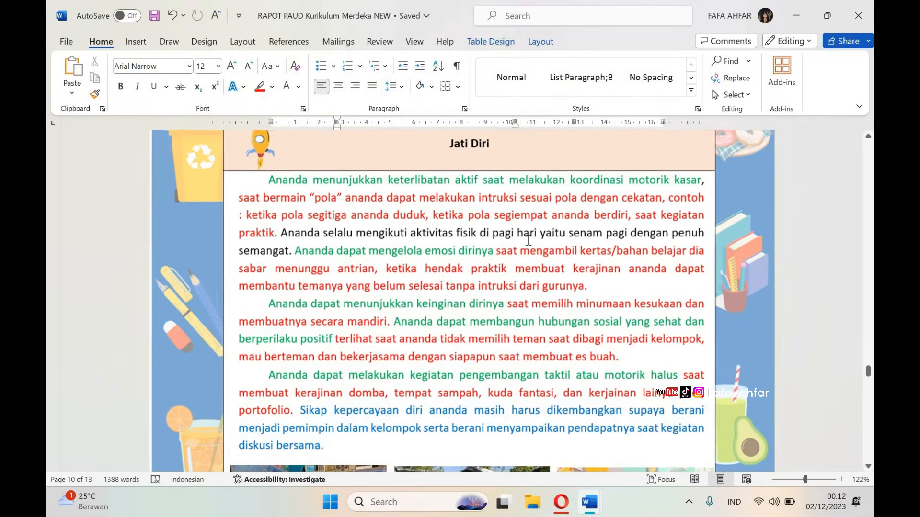
scroll(527, 240, up, 1)
scroll(527, 240, up, 2)
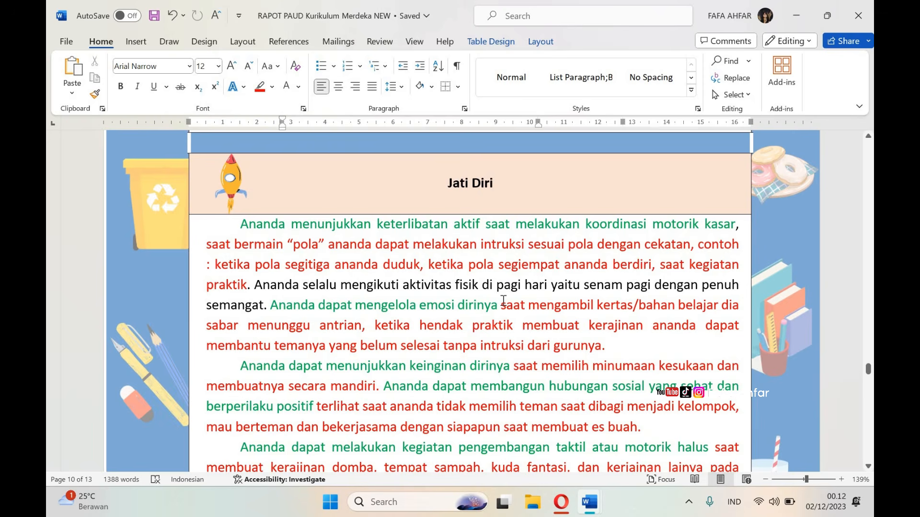
Read the Jati Diri section closely, comparing its narrative with the three activity photos and the yellow advice for parents.
scroll(503, 301, down, 5)
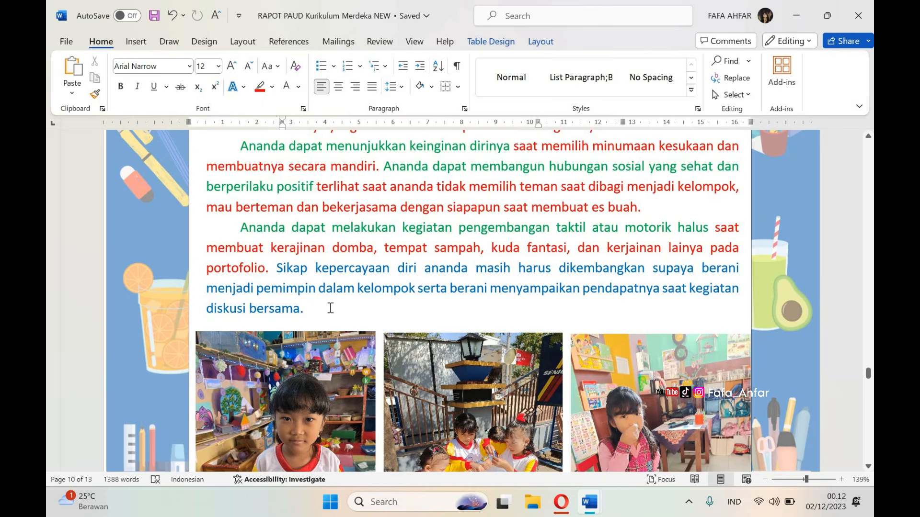
scroll(330, 308, down, 9)
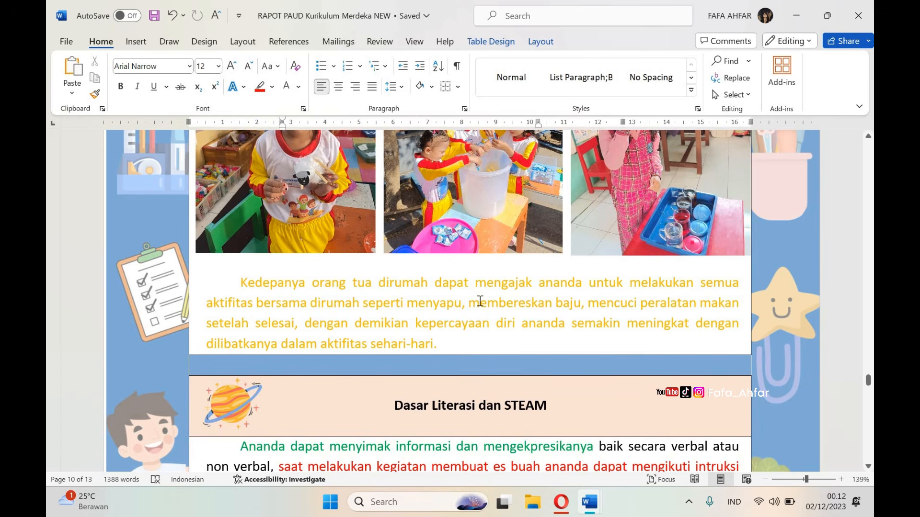
scroll(480, 301, up, 15)
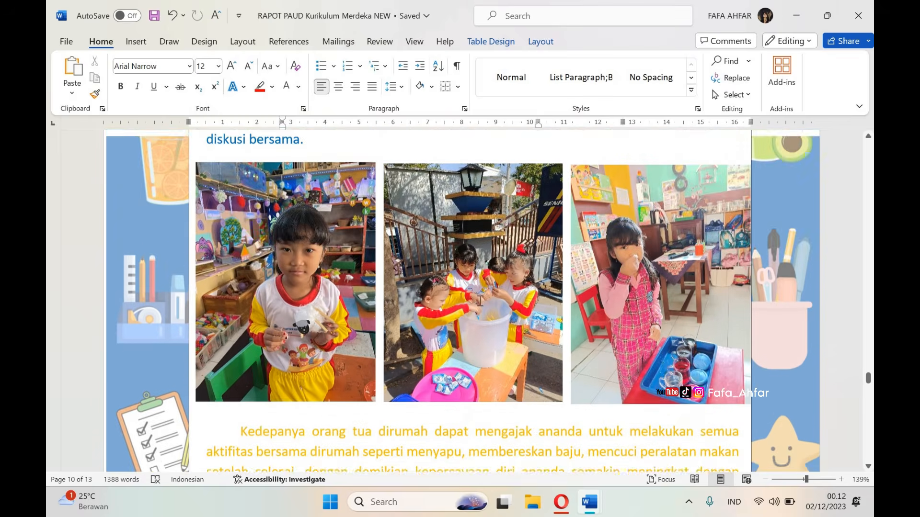
scroll(479, 301, down, 2)
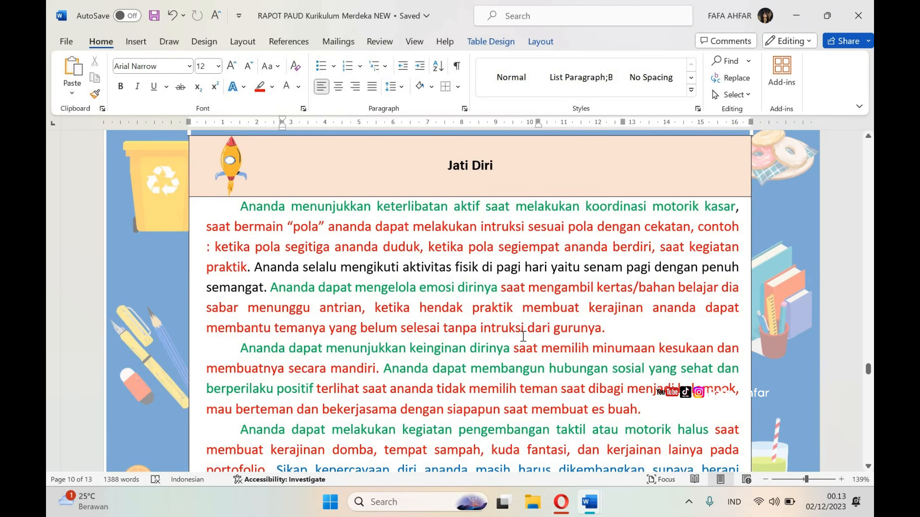
click(612, 331)
scroll(643, 331, down, 15)
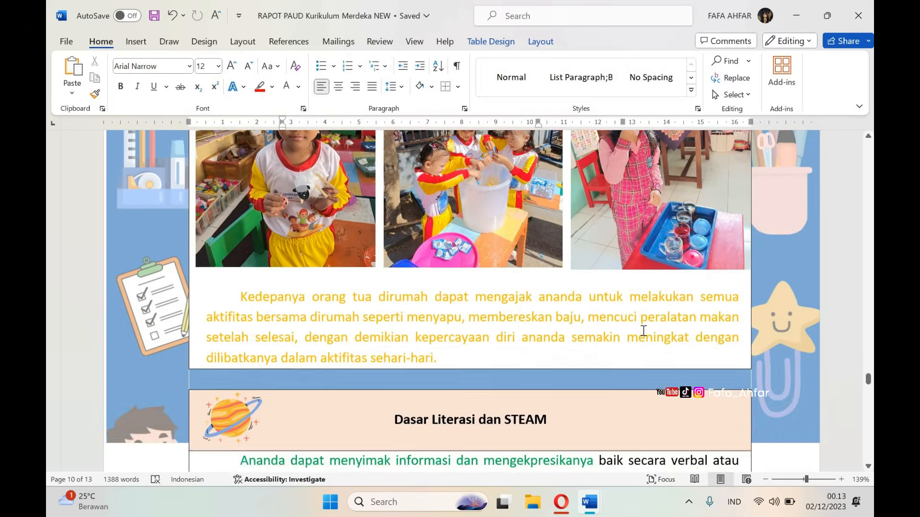
Review the Dasar Literasi dan STEAM narrative, photos and parent advice, then read the "Kreasi Limbah Sampah" project description.
scroll(644, 331, down, 4)
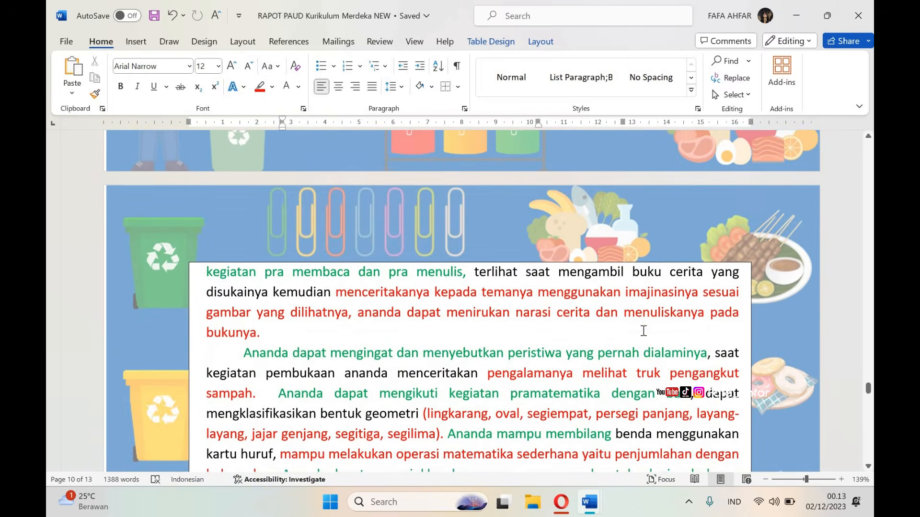
scroll(644, 331, up, 4)
scroll(643, 335, up, 1)
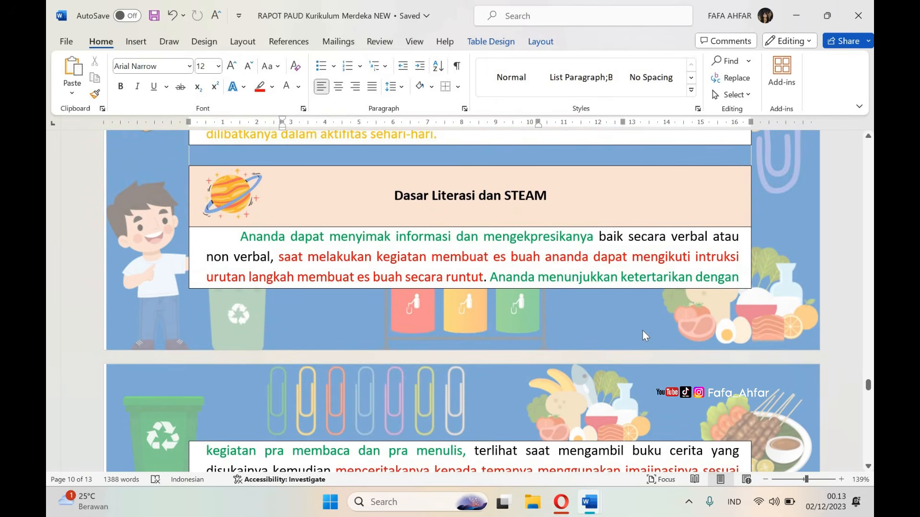
scroll(643, 331, up, 10)
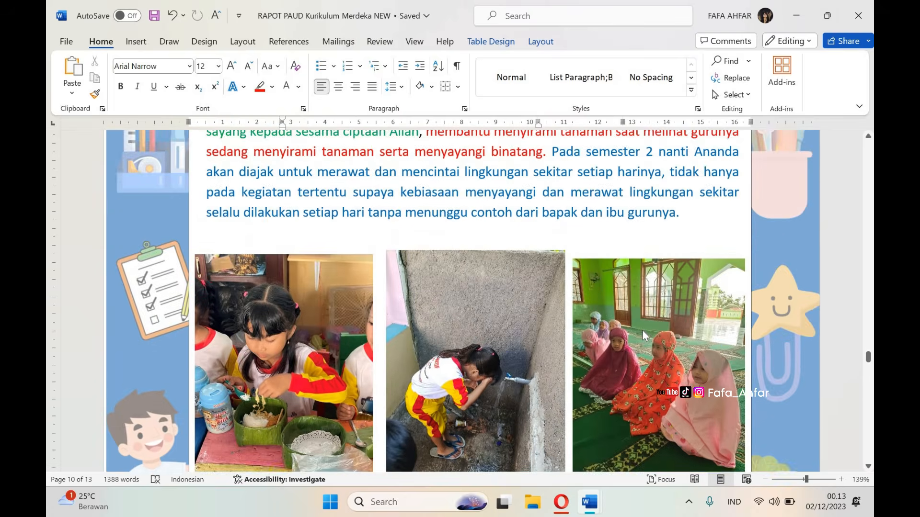
scroll(643, 330, down, 6)
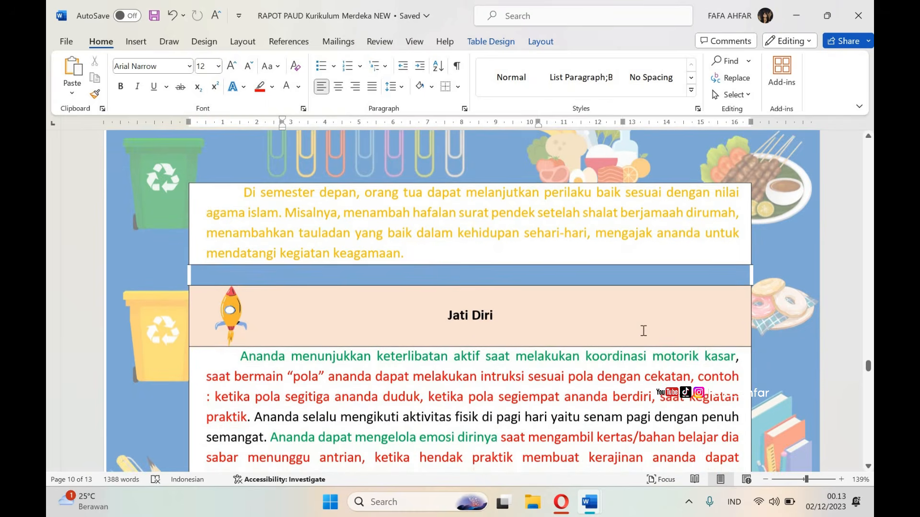
scroll(643, 331, down, 10)
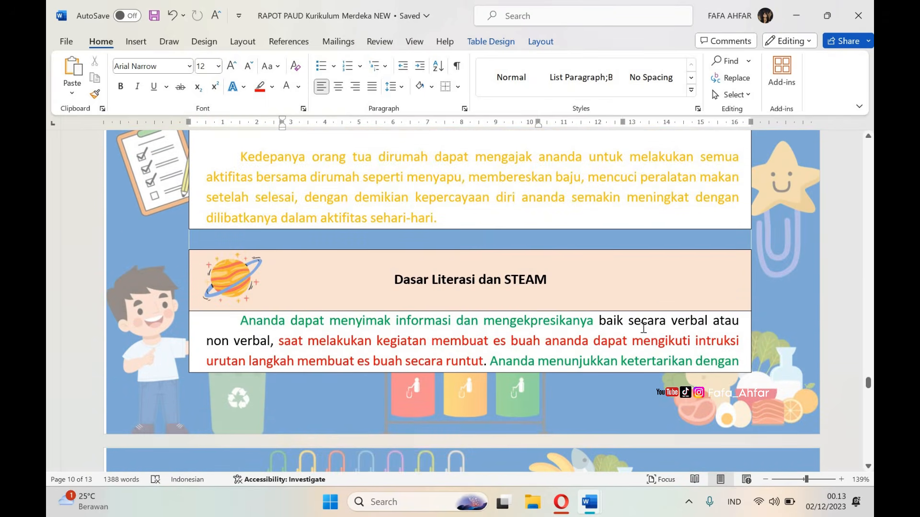
scroll(643, 329, down, 15)
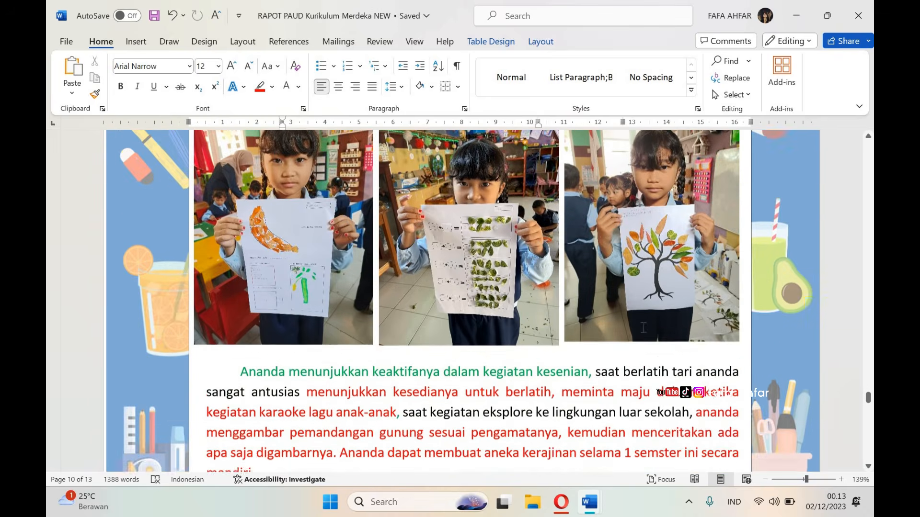
scroll(643, 328, down, 5)
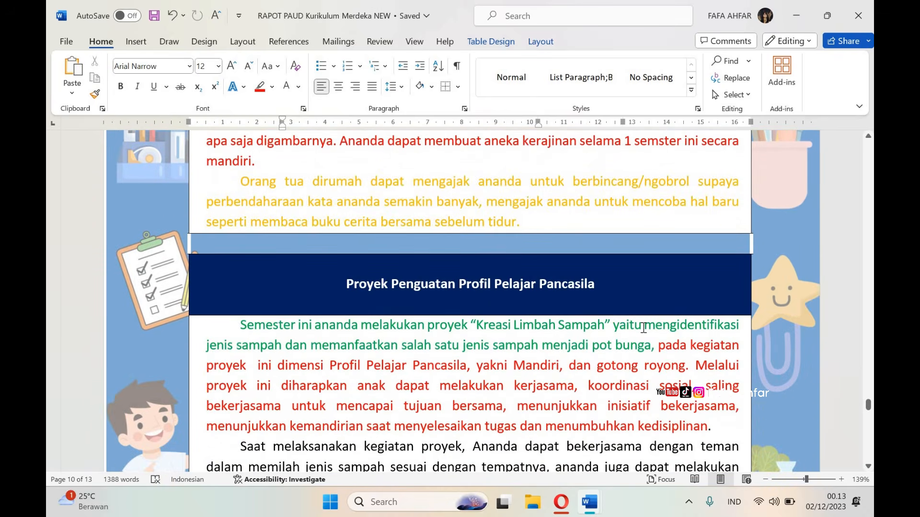
scroll(643, 328, down, 3)
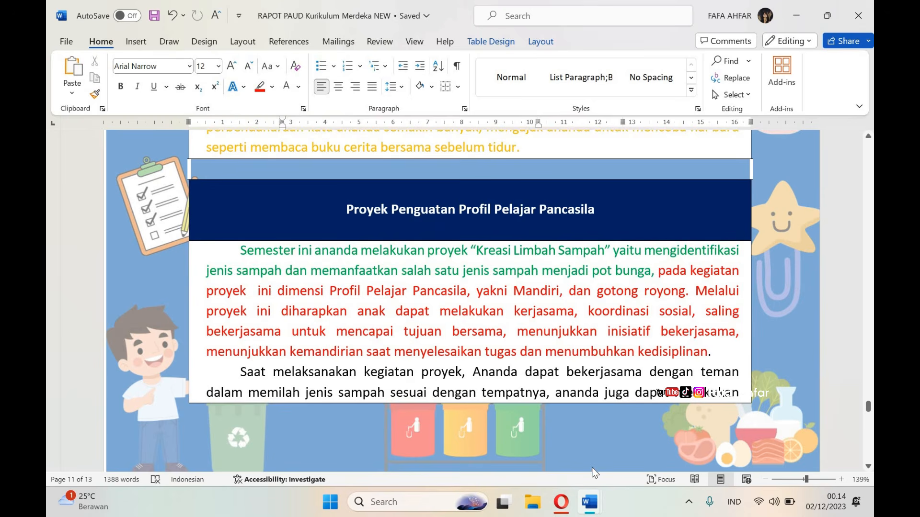
Consult the Dimensi, Elemen dan Sub Elemen table in MODUL PROYEK LIMBAH PLASTIK 2023, then return to the RAPOT PAUD Kurikulum Merdeka document.
mouse_move(590, 501)
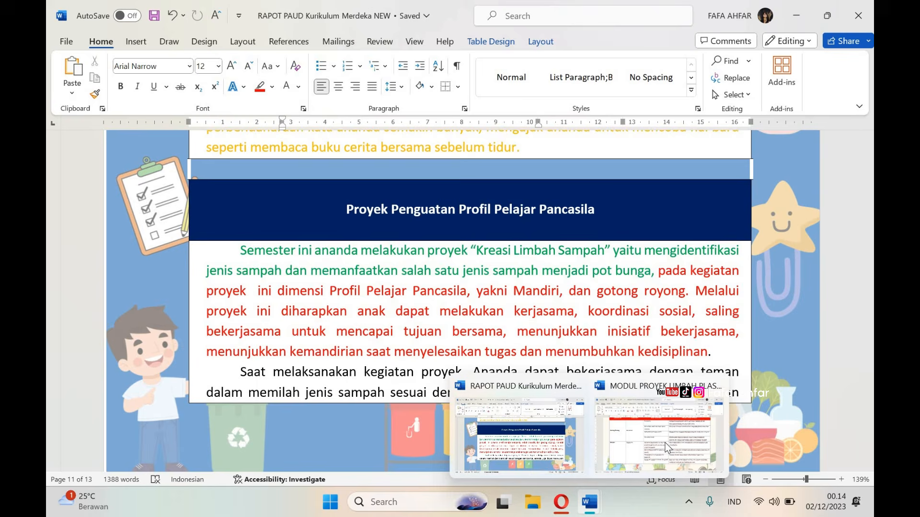
click(628, 419)
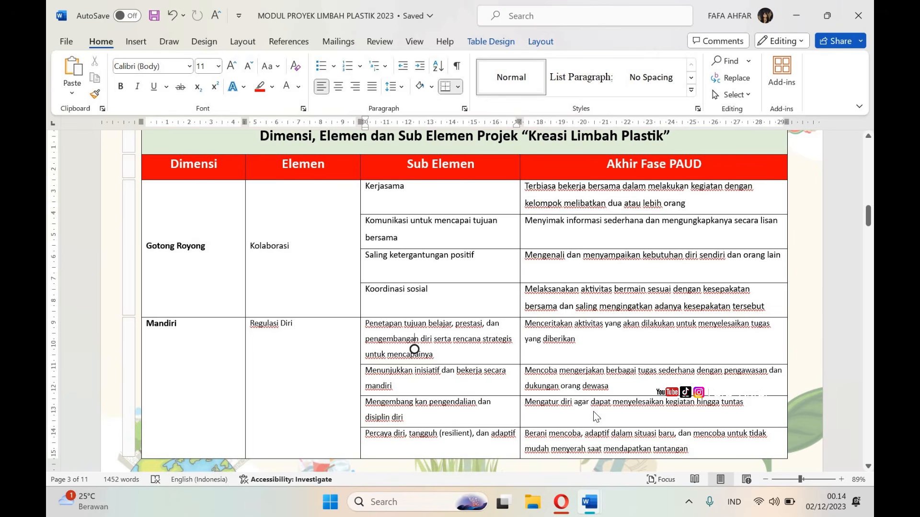
mouse_move(586, 494)
click(508, 432)
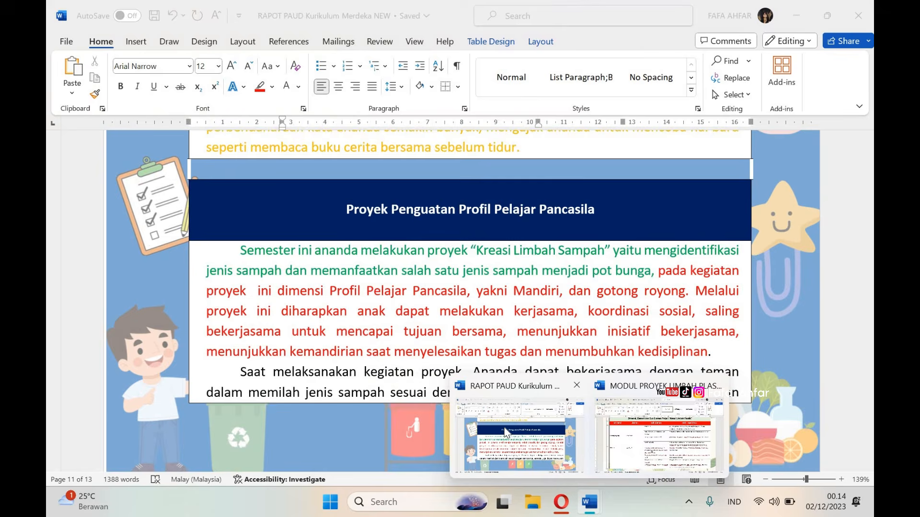
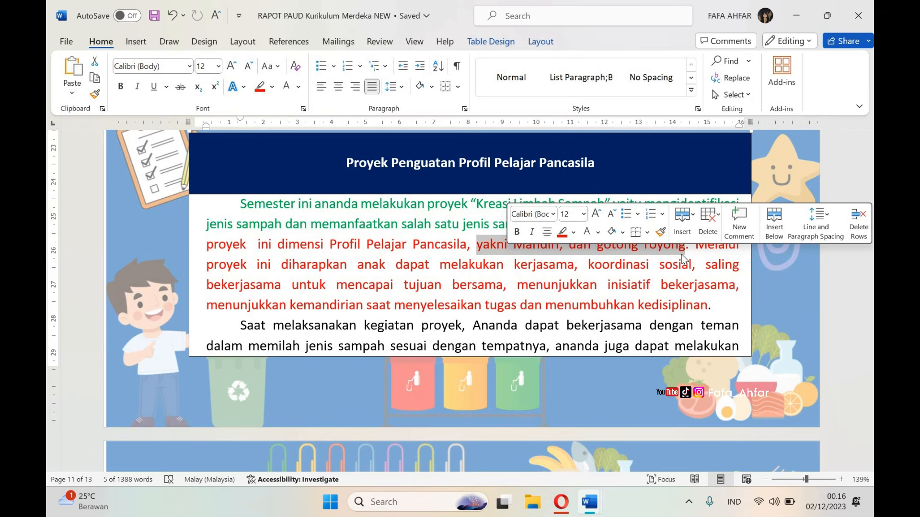
Read the rest of the Pancasila project section, then examine Refleksi Guru, Refleksi Orang Tua and the Sakit, Izin and Tanpa Keterangan boxes.
click(625, 265)
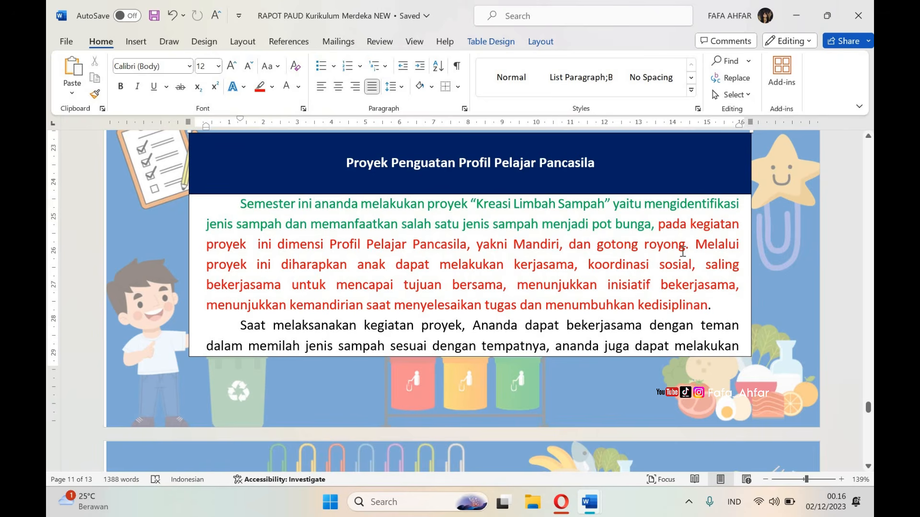
scroll(555, 277, down, 5)
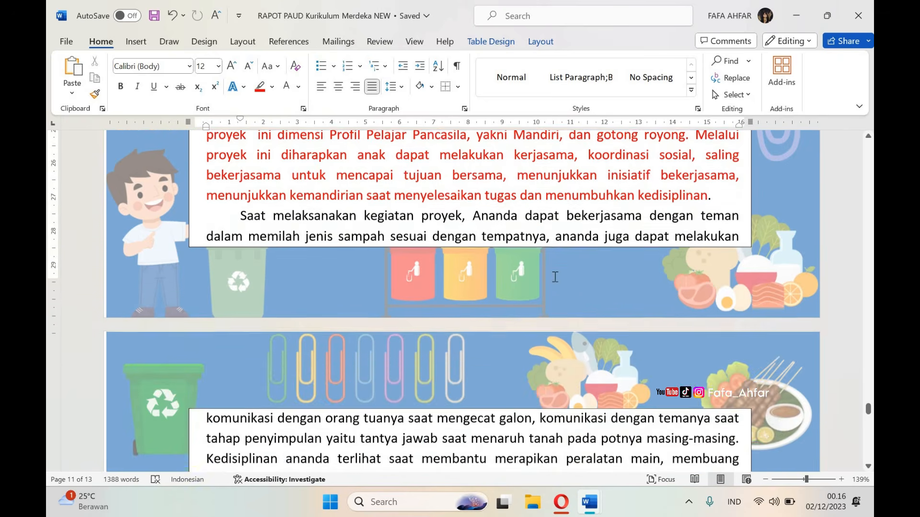
scroll(555, 277, down, 7)
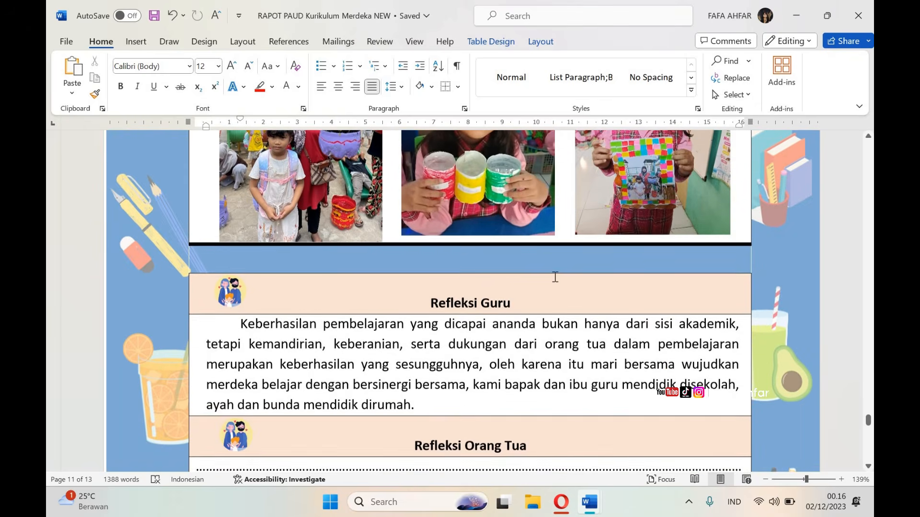
scroll(555, 277, down, 1)
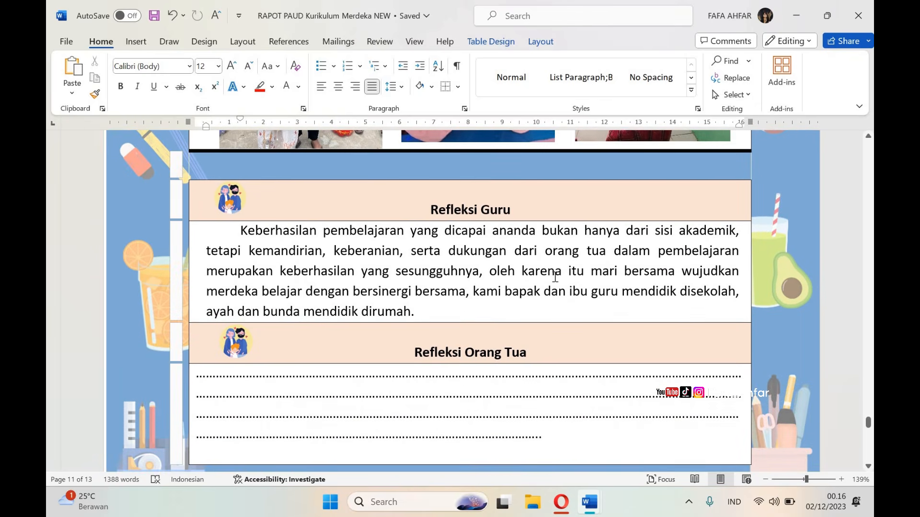
scroll(554, 277, up, 3)
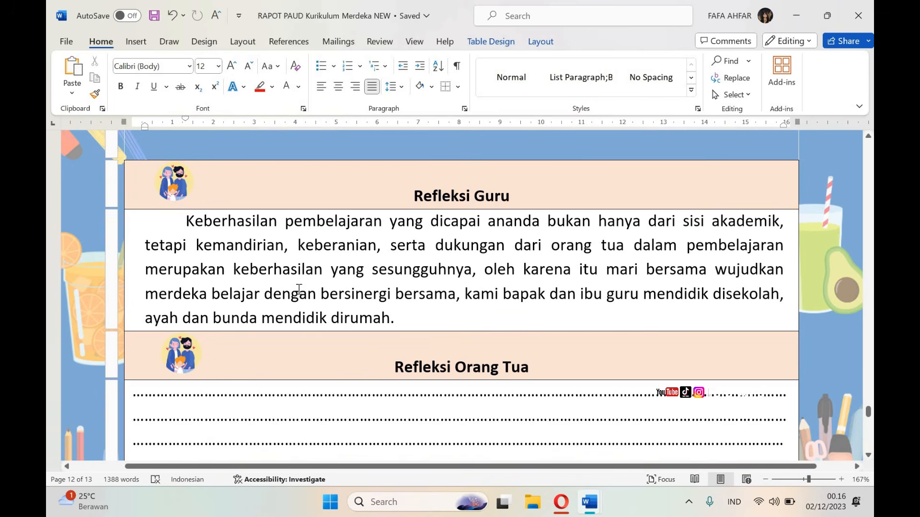
scroll(519, 407, down, 3)
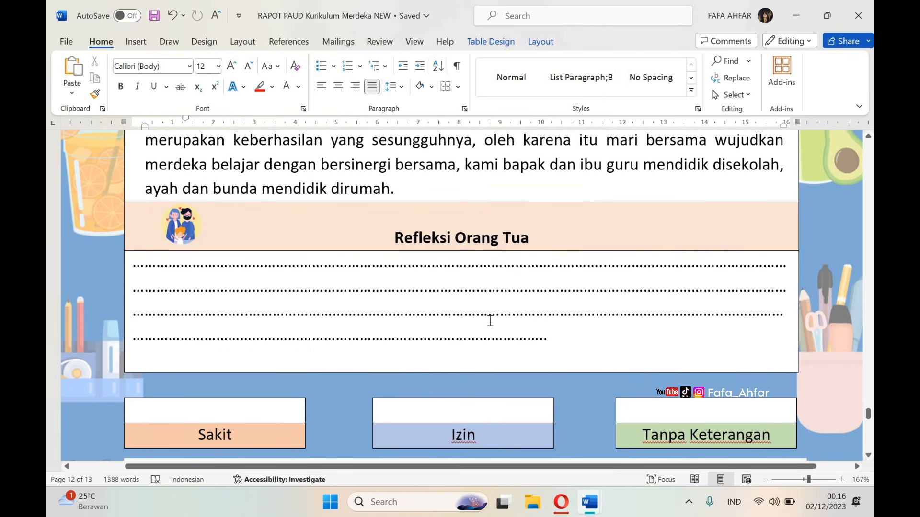
Look at the date and Orang Tua / Walimurid and Guru Kelas signature block, then return to the Nilai Agama dan Budi Pekerti section.
scroll(490, 320, down, 2)
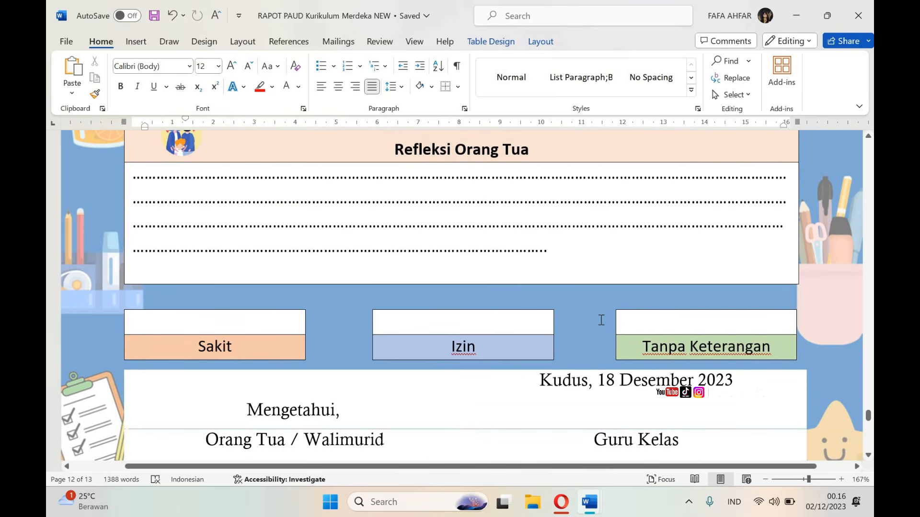
scroll(601, 320, down, 4)
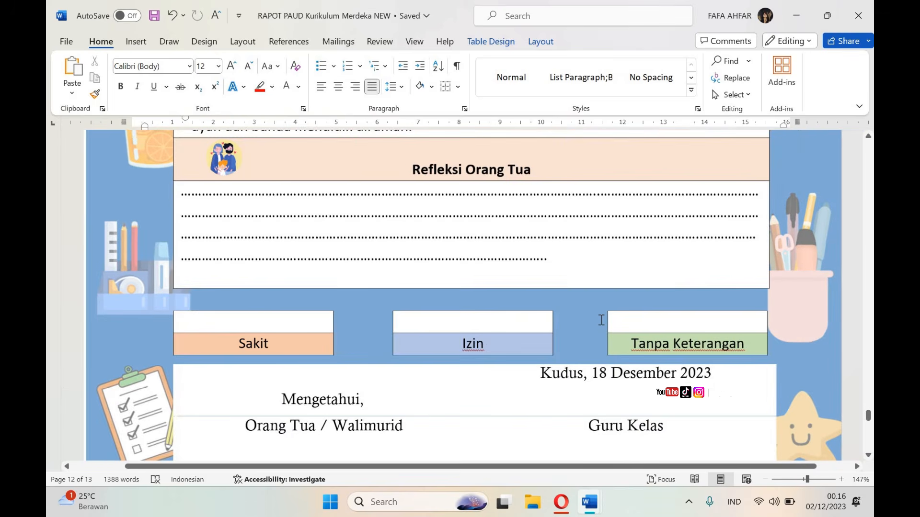
scroll(600, 320, up, 15)
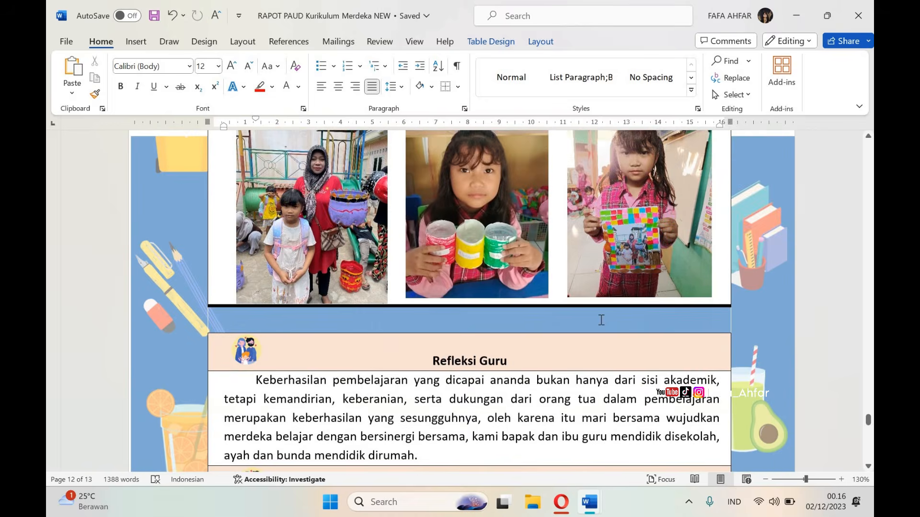
scroll(601, 320, up, 15)
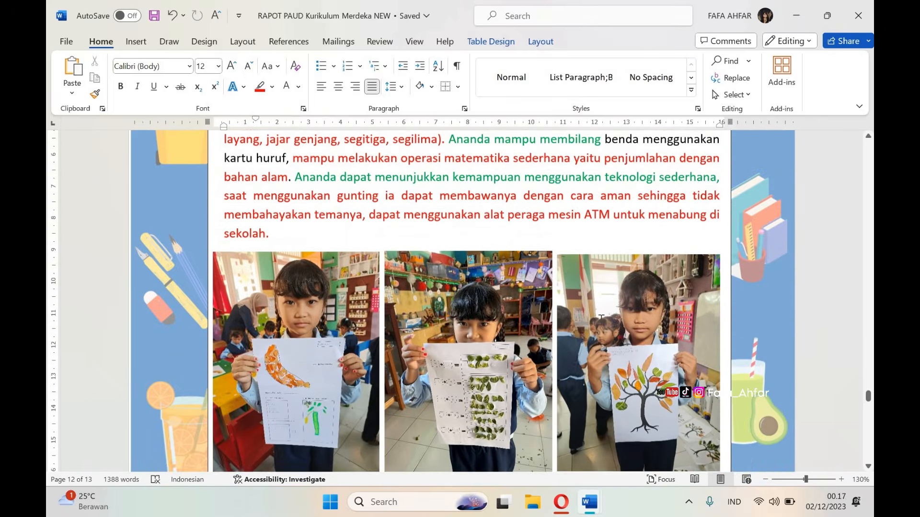
scroll(601, 320, up, 15)
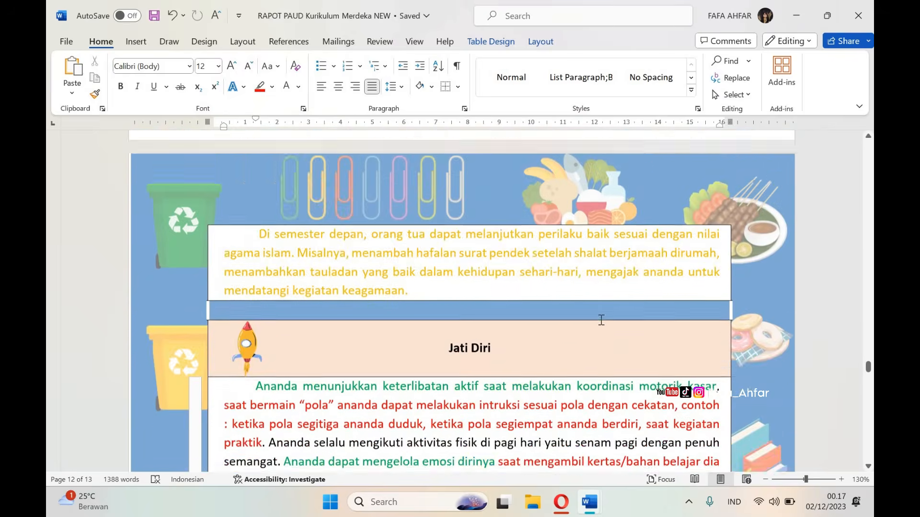
scroll(601, 320, up, 2)
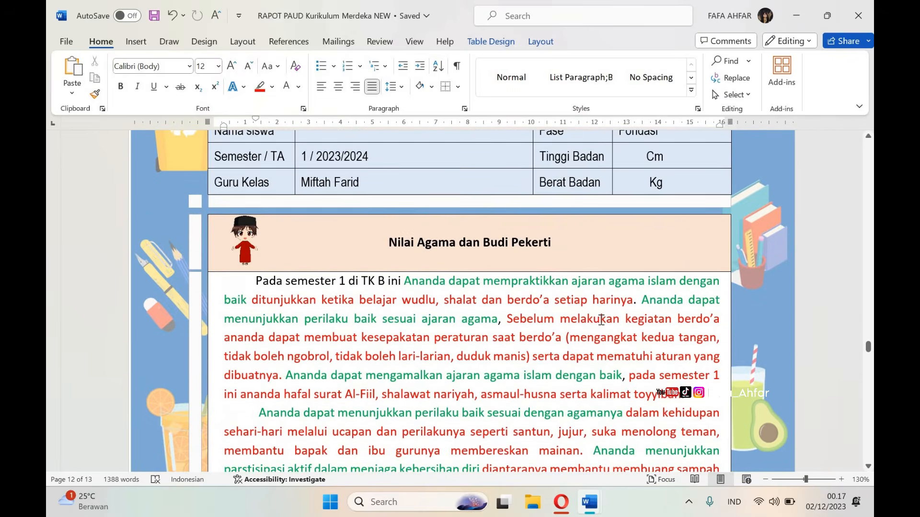
Skim the sample's Nilai Agama dan Budi Pekerti, Jati Diri and Dasar Literasi dan STEAM sections, then go back to its letterhead.
scroll(600, 320, down, 4)
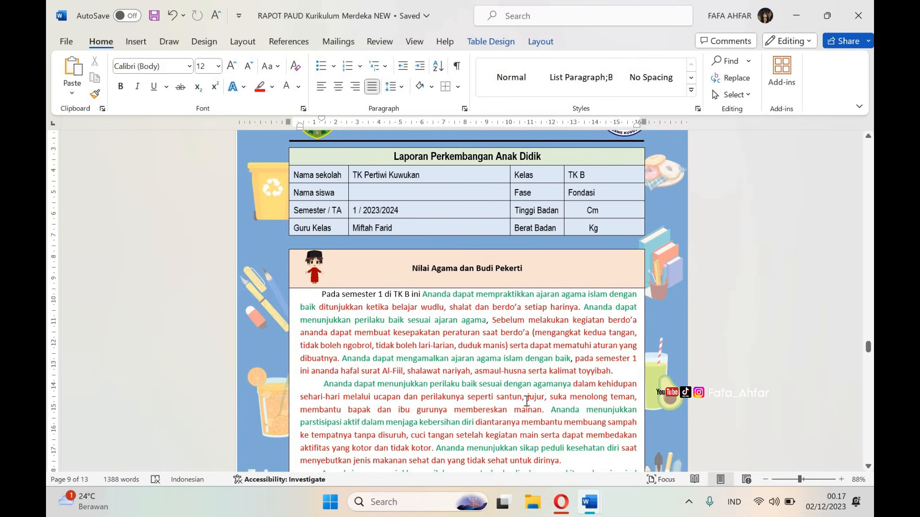
scroll(527, 400, down, 3)
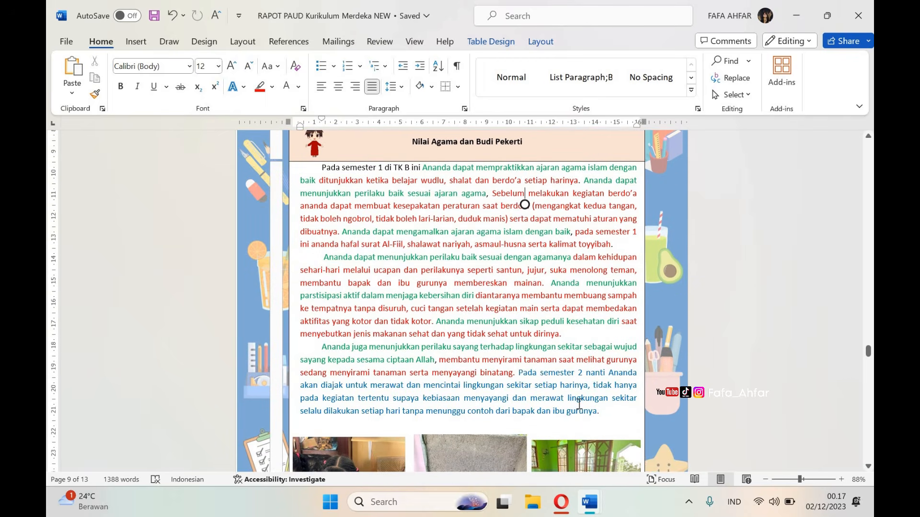
scroll(579, 404, down, 8)
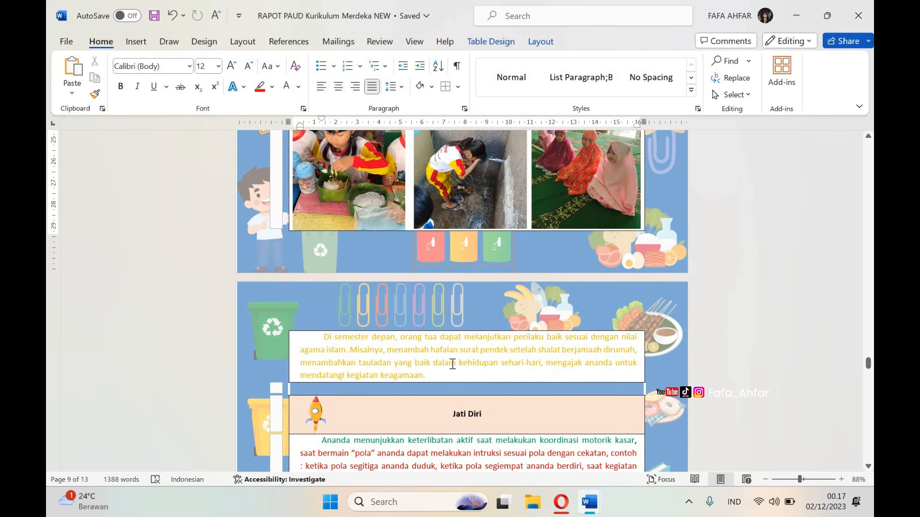
scroll(453, 364, down, 10)
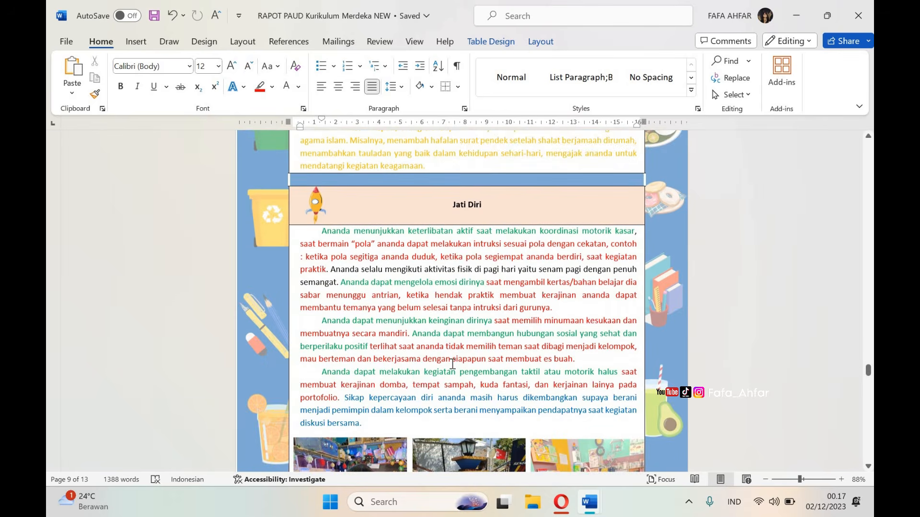
scroll(452, 364, down, 8)
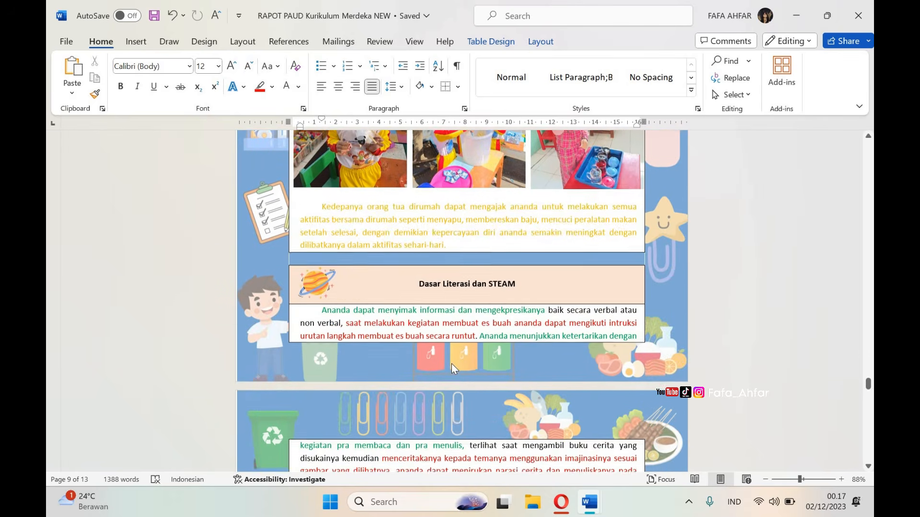
scroll(453, 364, down, 1)
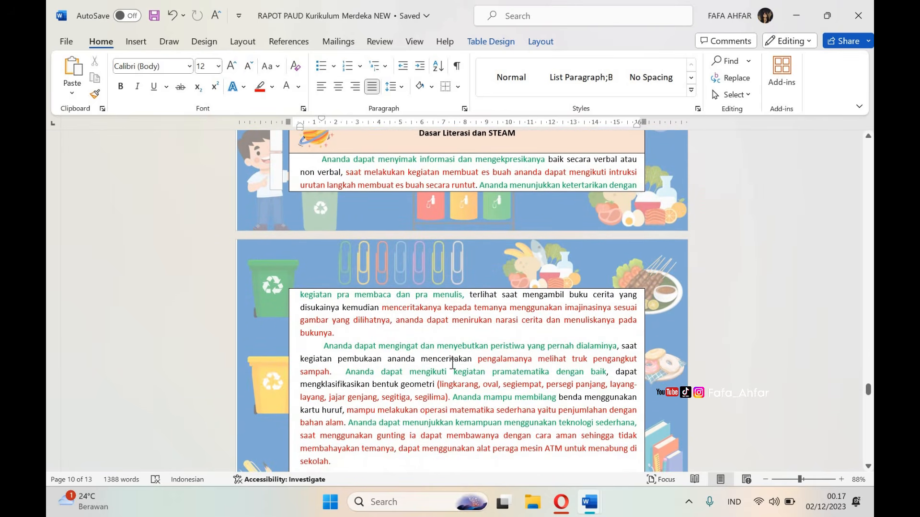
scroll(452, 364, up, 5)
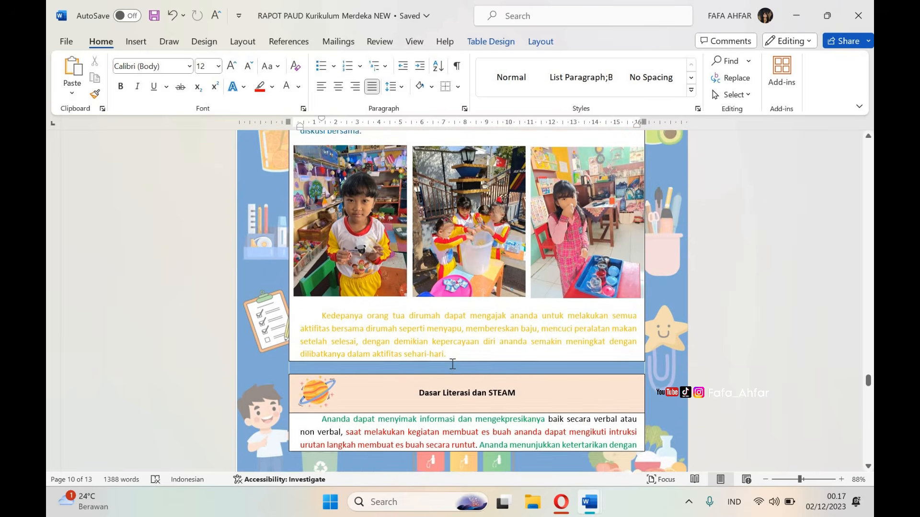
scroll(452, 364, up, 6)
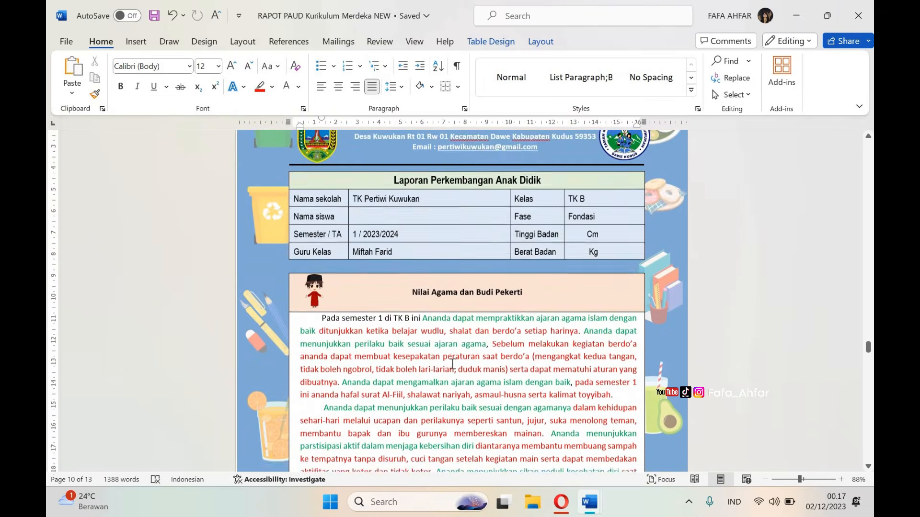
scroll(452, 364, up, 1)
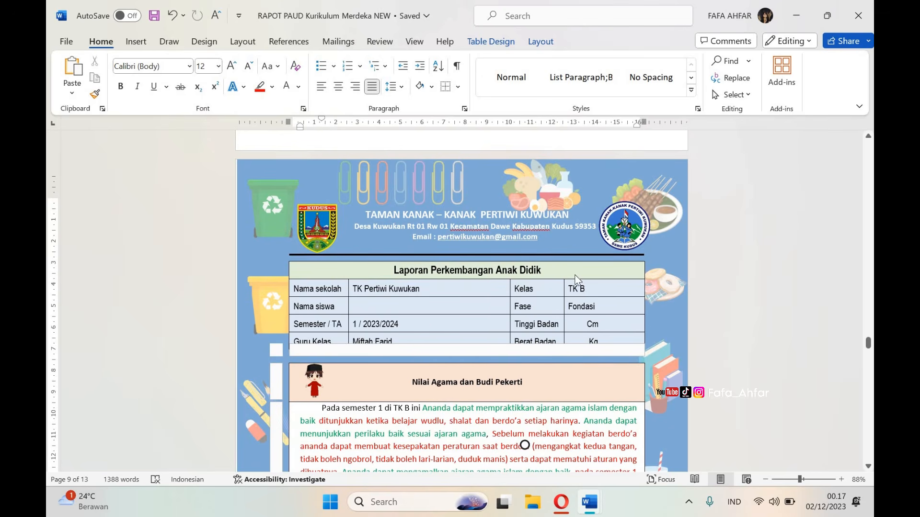
Read the three learning outcome descriptions on the KETERANGAN NILAI KUALITATIF page before the sample report.
scroll(575, 278, up, 4)
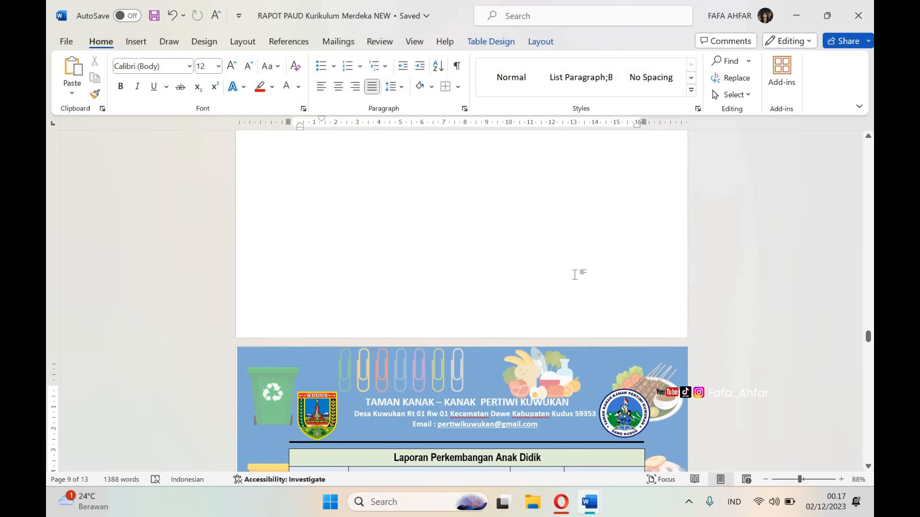
scroll(575, 275, up, 10)
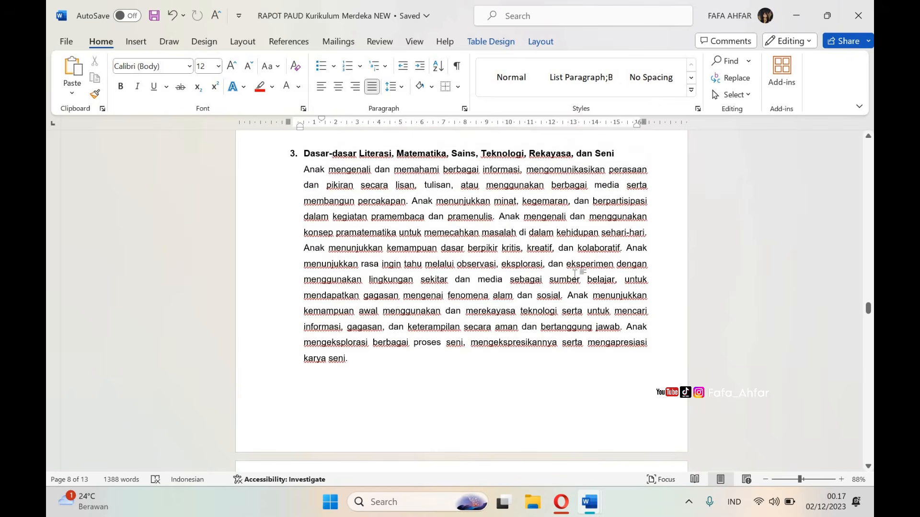
scroll(575, 275, up, 10)
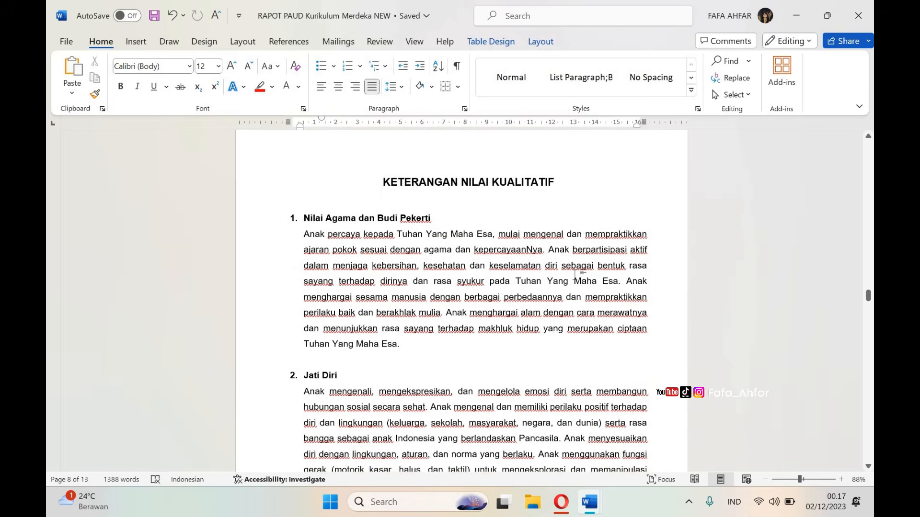
scroll(575, 274, down, 1)
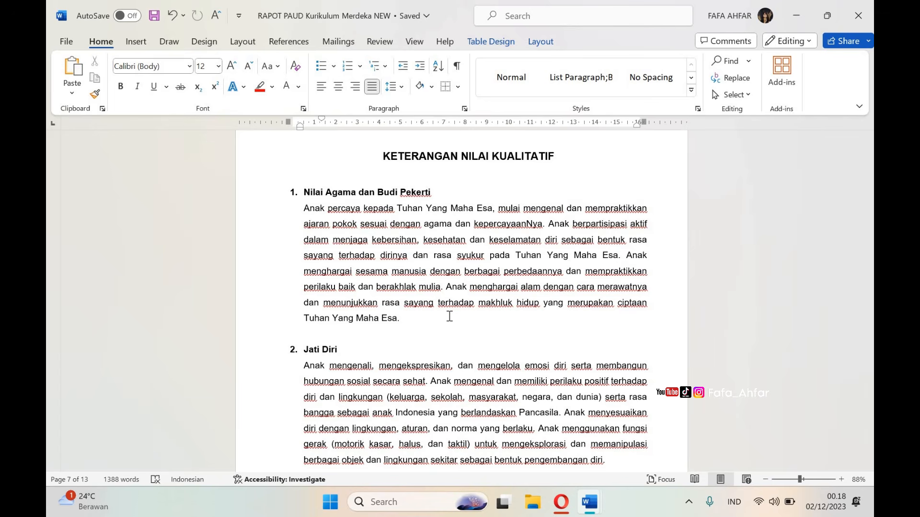
scroll(450, 316, down, 5)
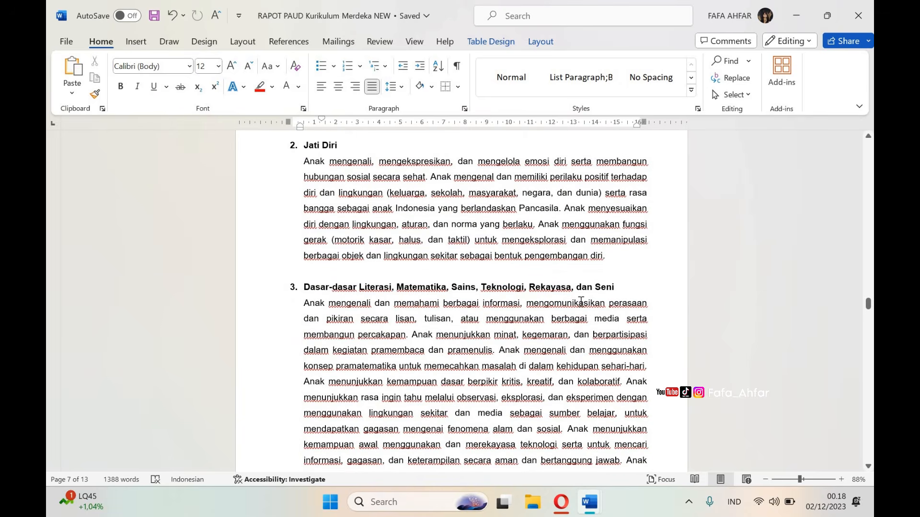
scroll(558, 324, down, 2)
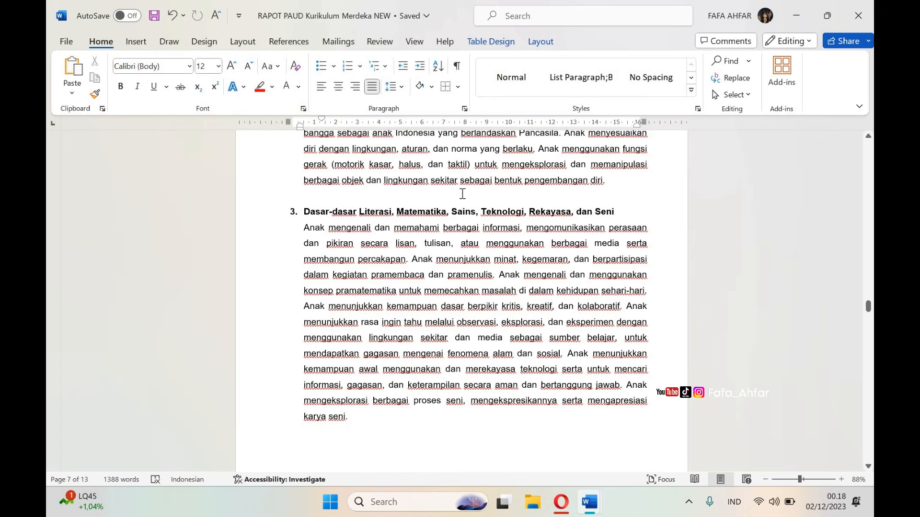
Review the highlighted Jati Diri example narrative about Ari and the example narrative for the Pancasila student profile project.
scroll(463, 193, up, 15)
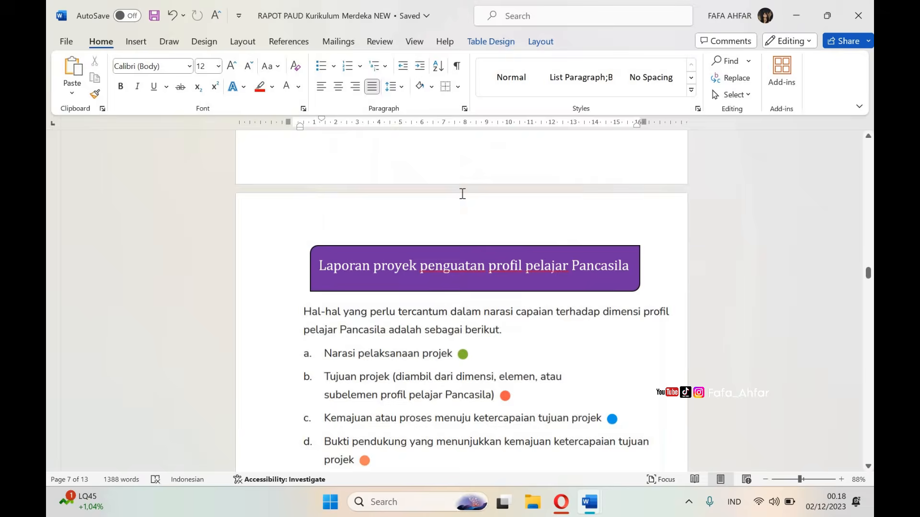
scroll(463, 193, up, 12)
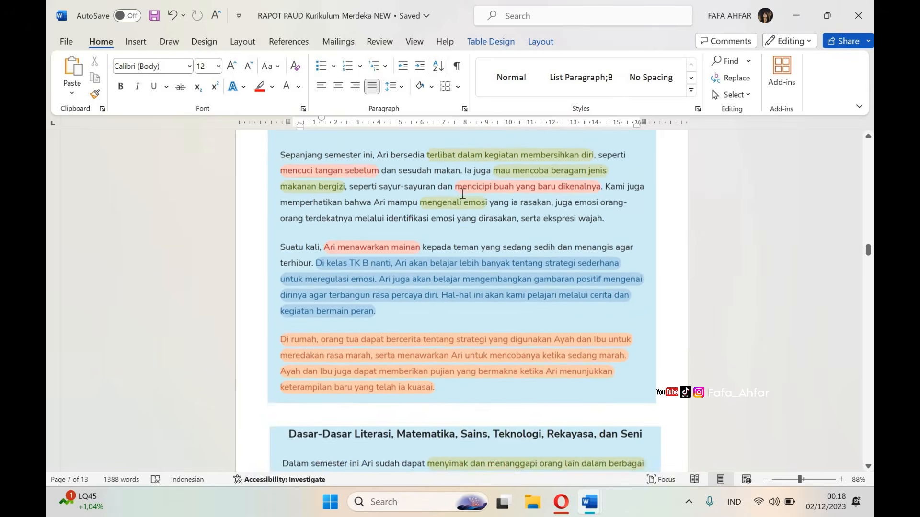
scroll(463, 193, up, 2)
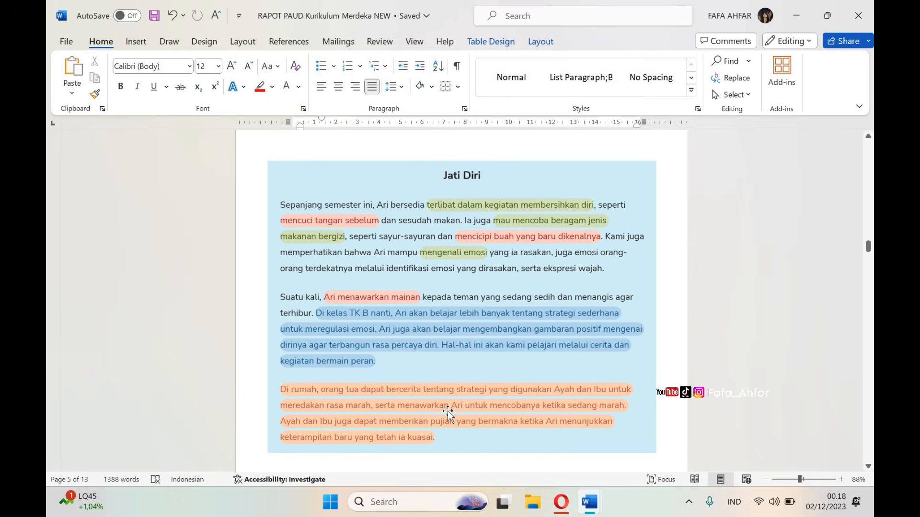
scroll(448, 412, down, 15)
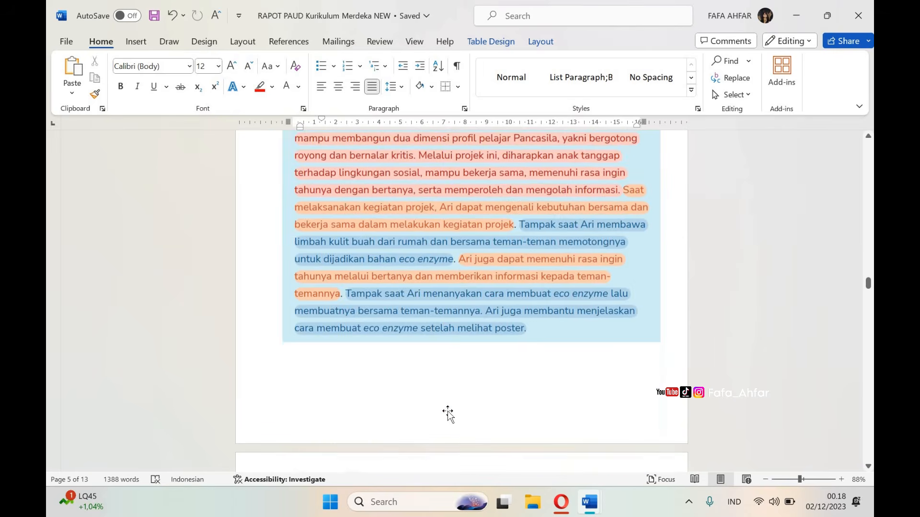
Return to the report card after the CONTOH page and look over its letterhead, identity table, first section and page background.
scroll(447, 411, down, 20)
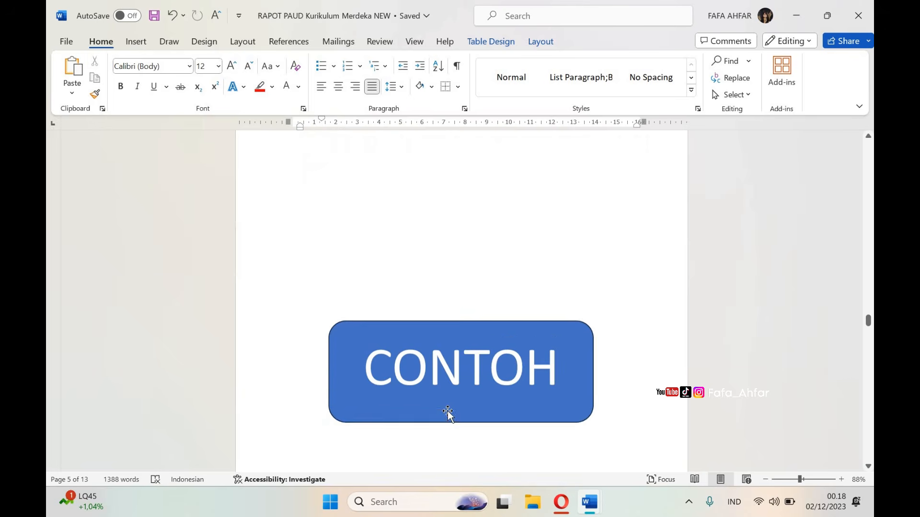
scroll(448, 411, down, 15)
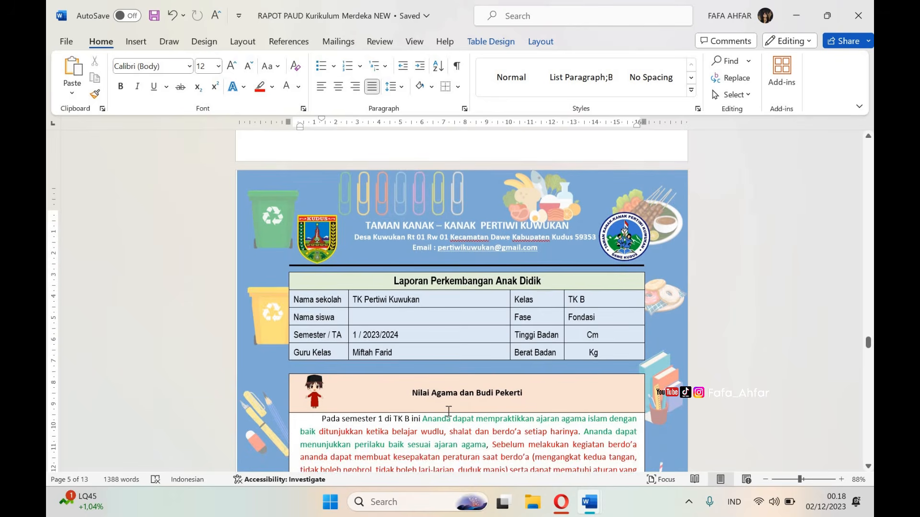
scroll(447, 411, down, 2)
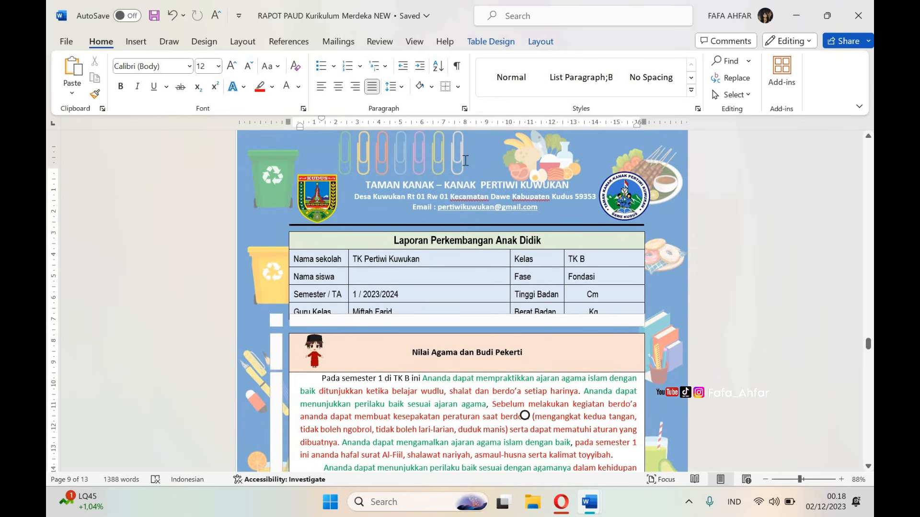
scroll(465, 161, down, 15)
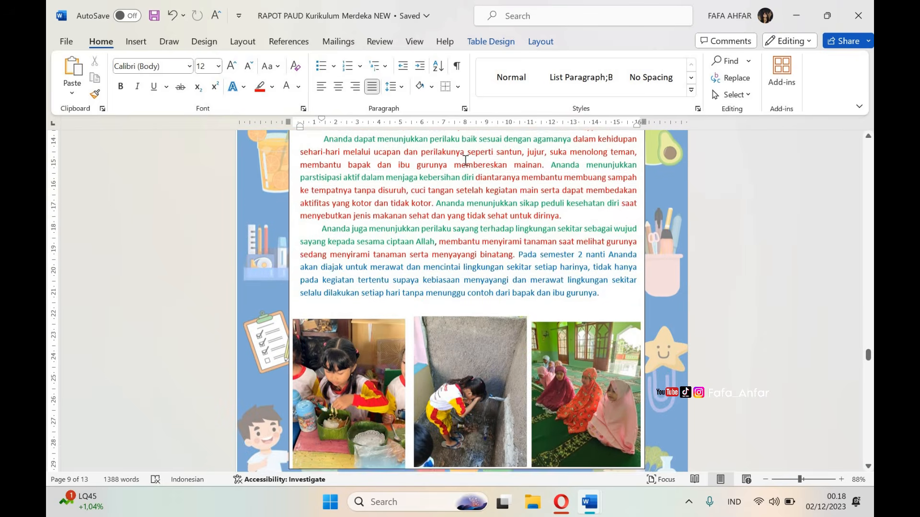
scroll(465, 160, down, 3)
scroll(465, 160, up, 15)
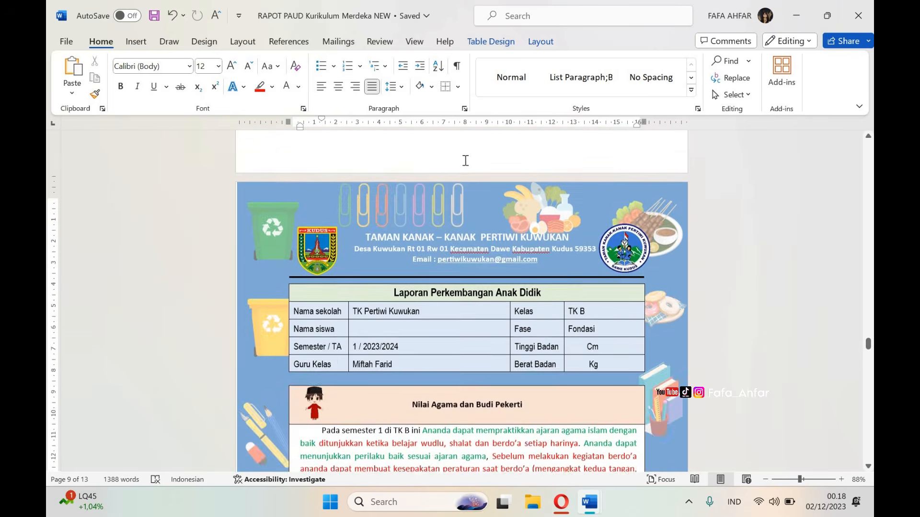
scroll(465, 161, up, 5)
scroll(465, 161, down, 6)
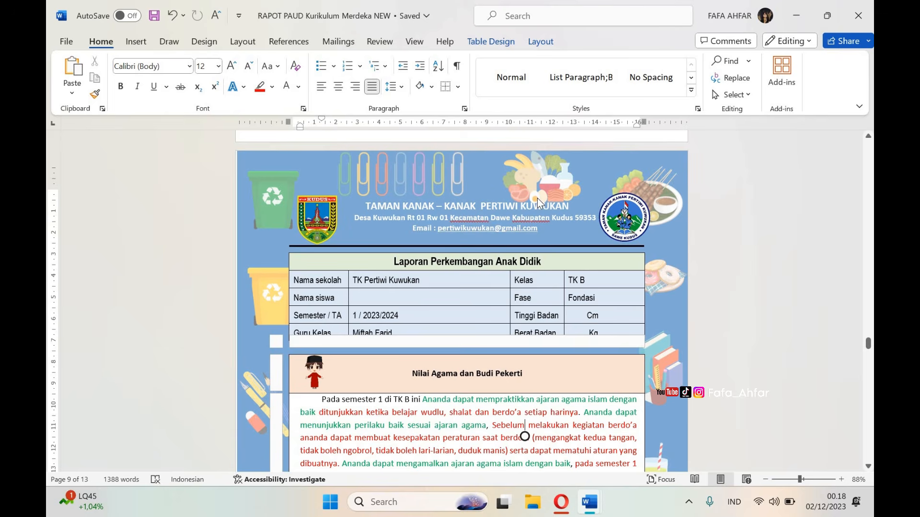
Delete the illustrated blue background picture from the Section 2 header, return to the body text and check the report page without it.
double_click(571, 166)
click(571, 165)
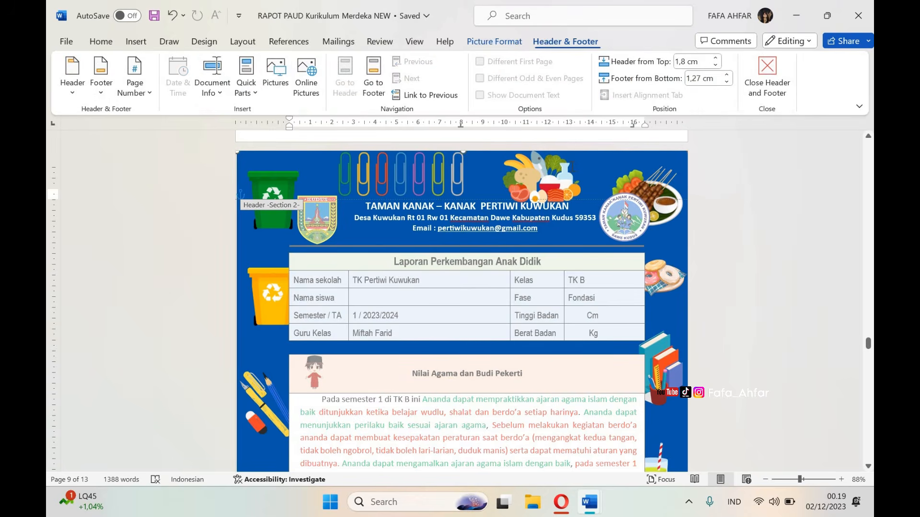
key(Delete)
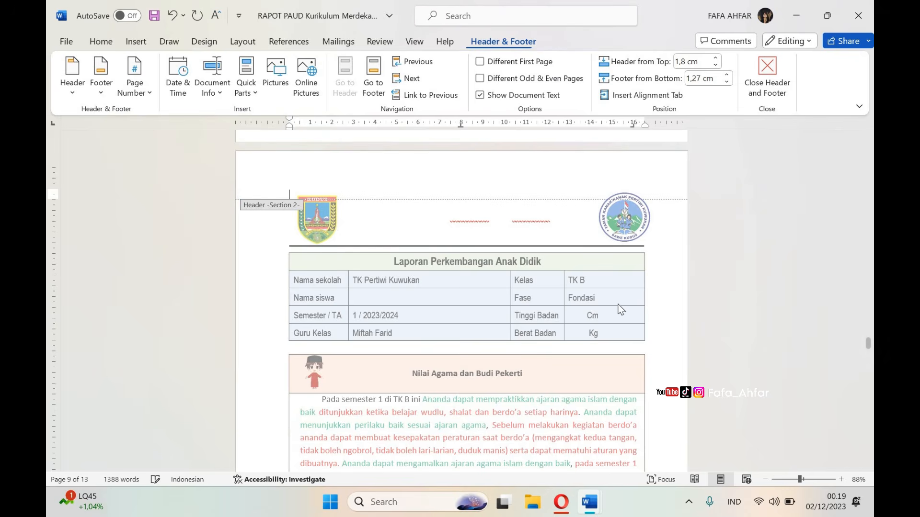
double_click(571, 400)
scroll(578, 328, down, 15)
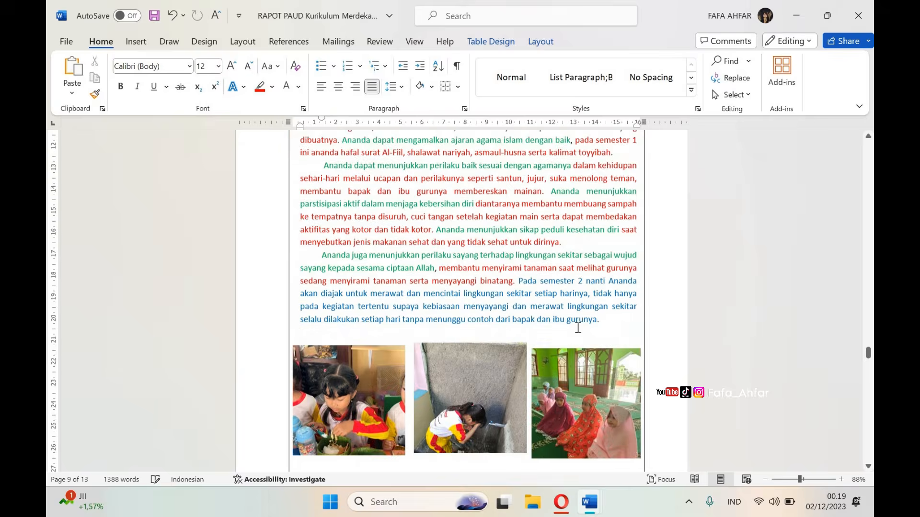
scroll(578, 328, up, 5)
scroll(578, 327, up, 10)
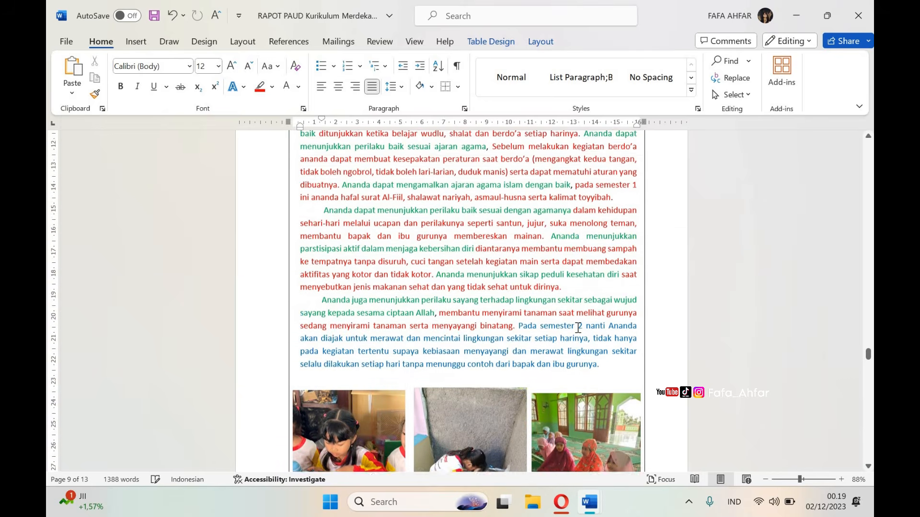
Undo the deletion of the illustrated header background picture and check the report page from the letterhead through the Nilai Agama dan Budi Pekerti section.
scroll(578, 327, up, 3)
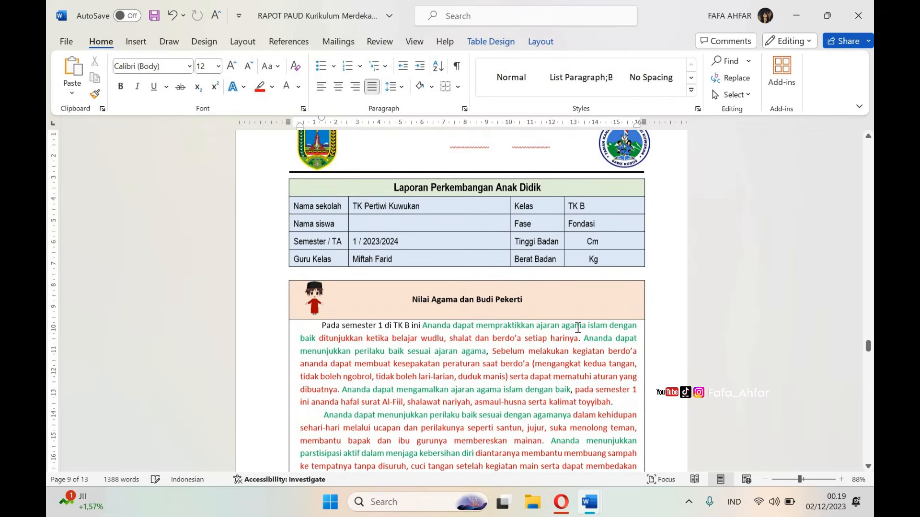
click(171, 17)
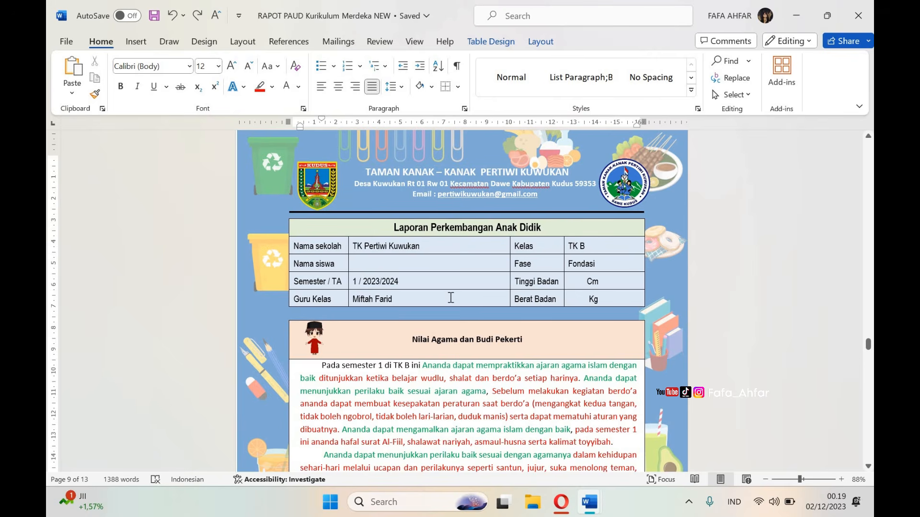
scroll(451, 297, up, 3)
scroll(450, 298, down, 3)
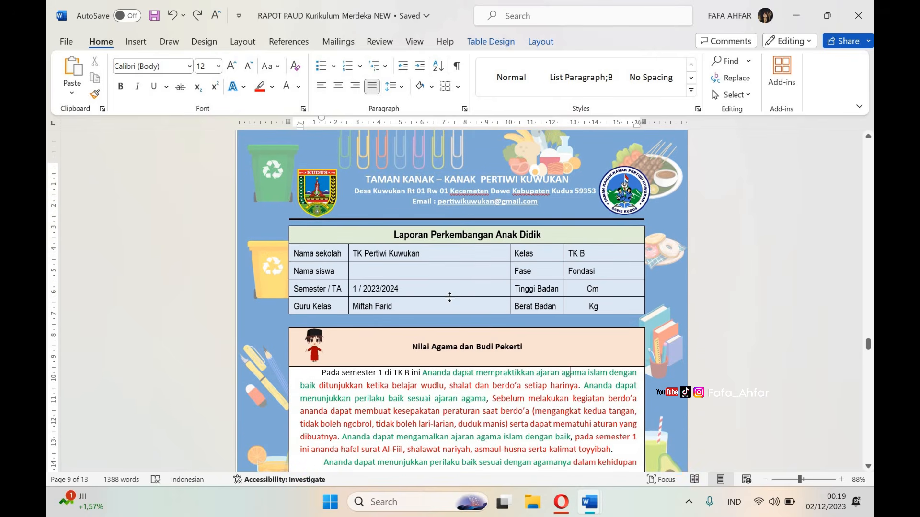
scroll(450, 297, down, 5)
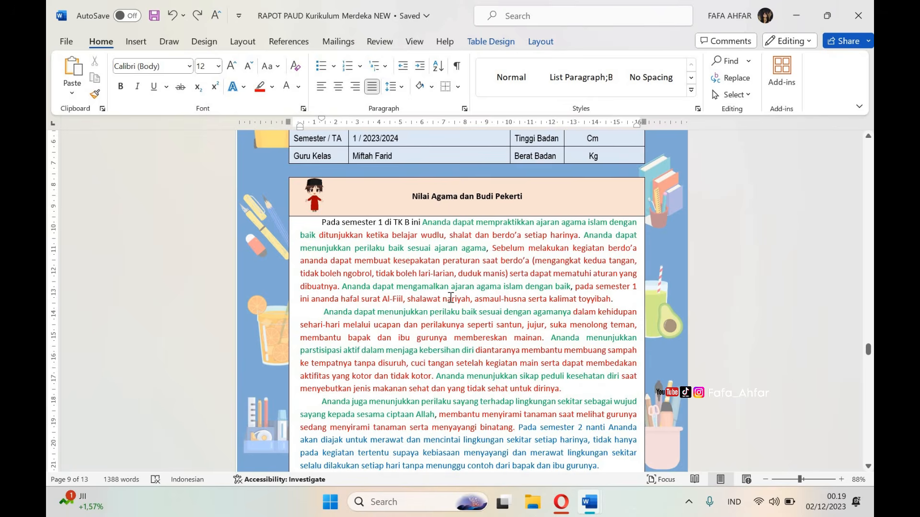
scroll(451, 298, down, 5)
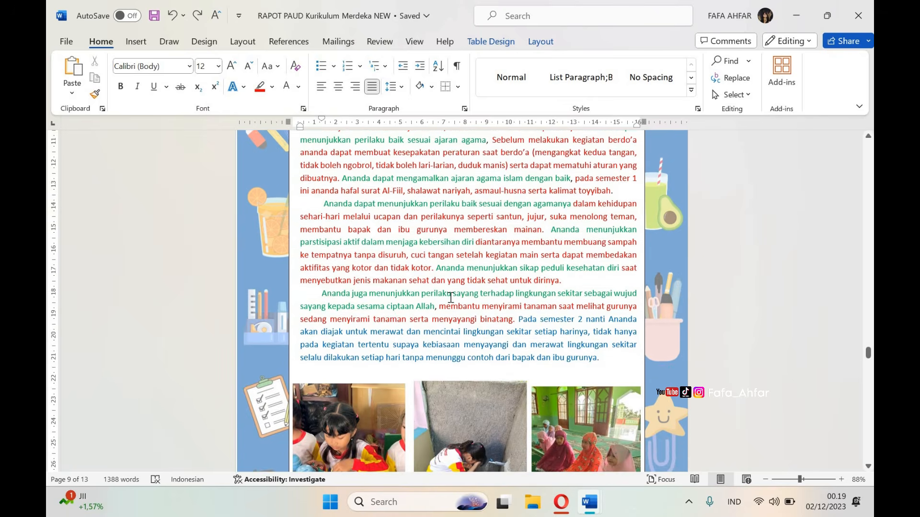
scroll(451, 298, up, 7)
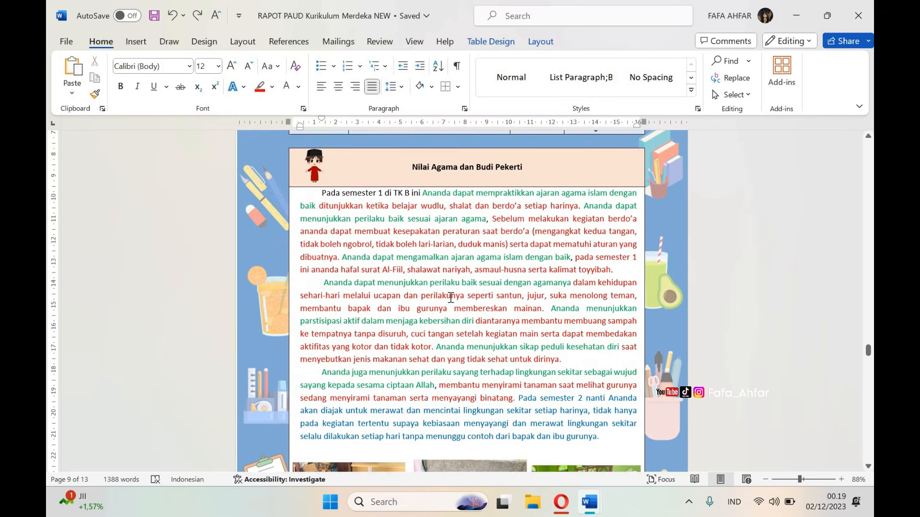
scroll(451, 298, up, 2)
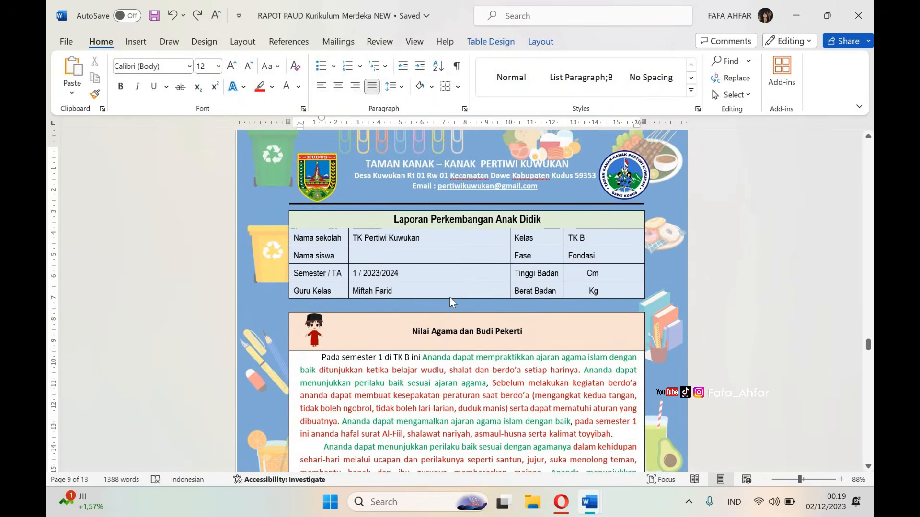
scroll(442, 373, down, 6)
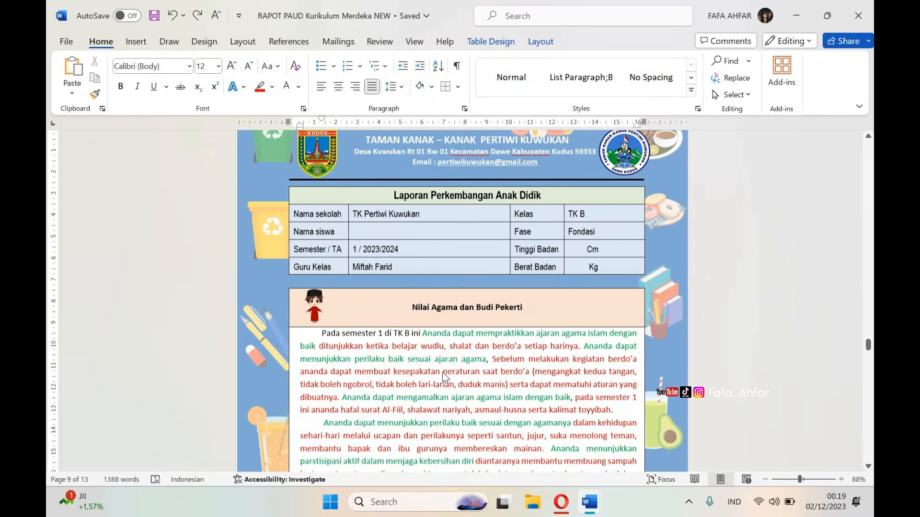